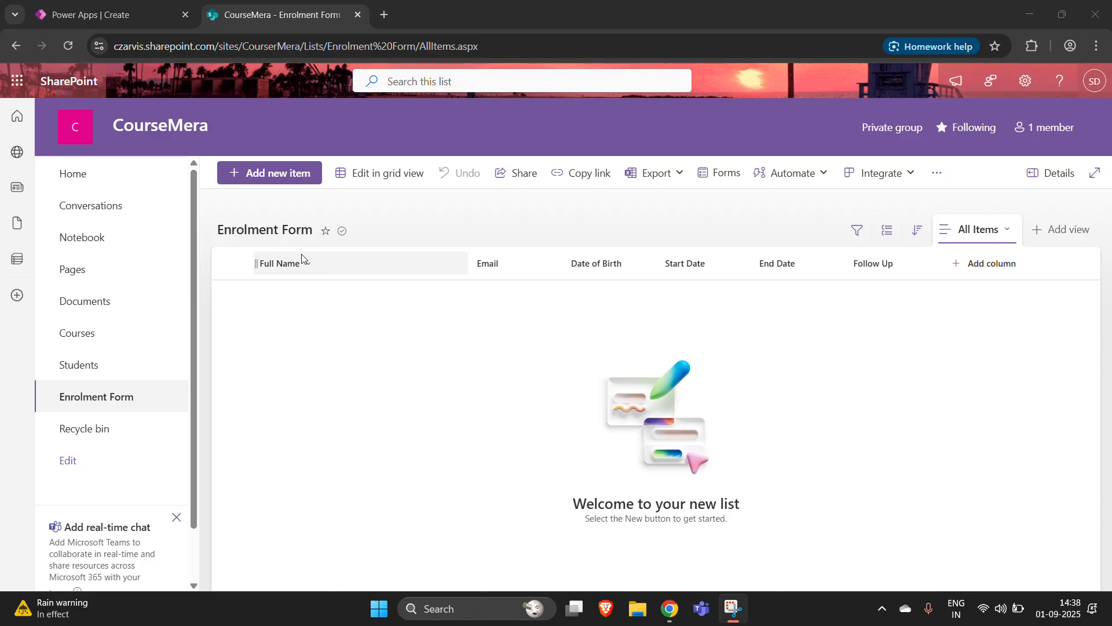
- Switch from the empty six-column SharePoint Enrolment Form list to the Power Apps Create page
click(96, 6)
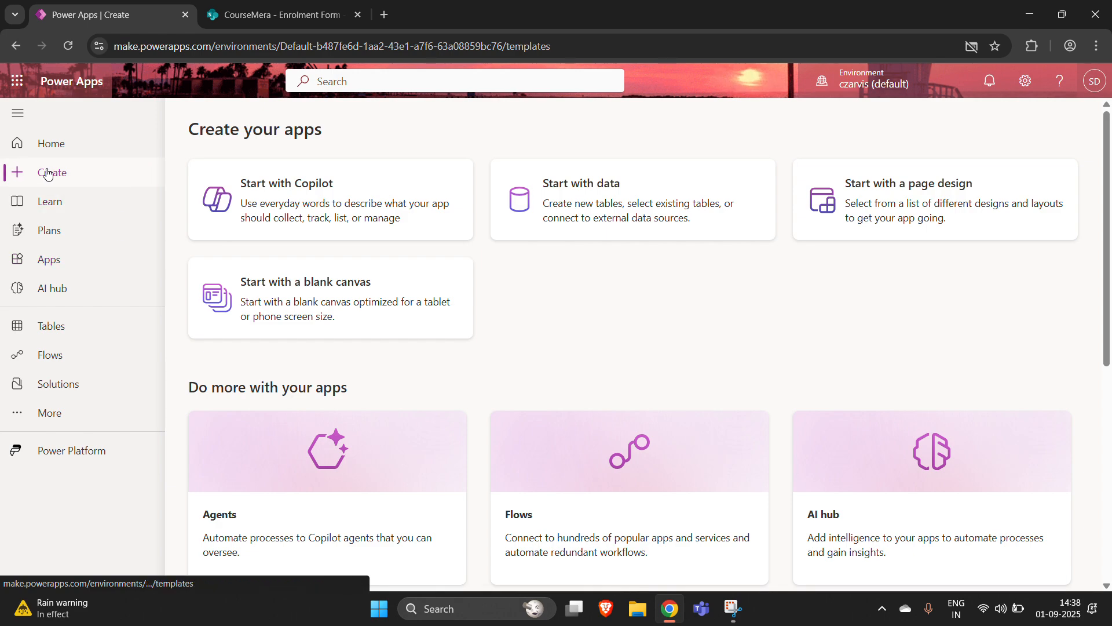
- Create a blank canvas app in Tablet format
click(370, 305)
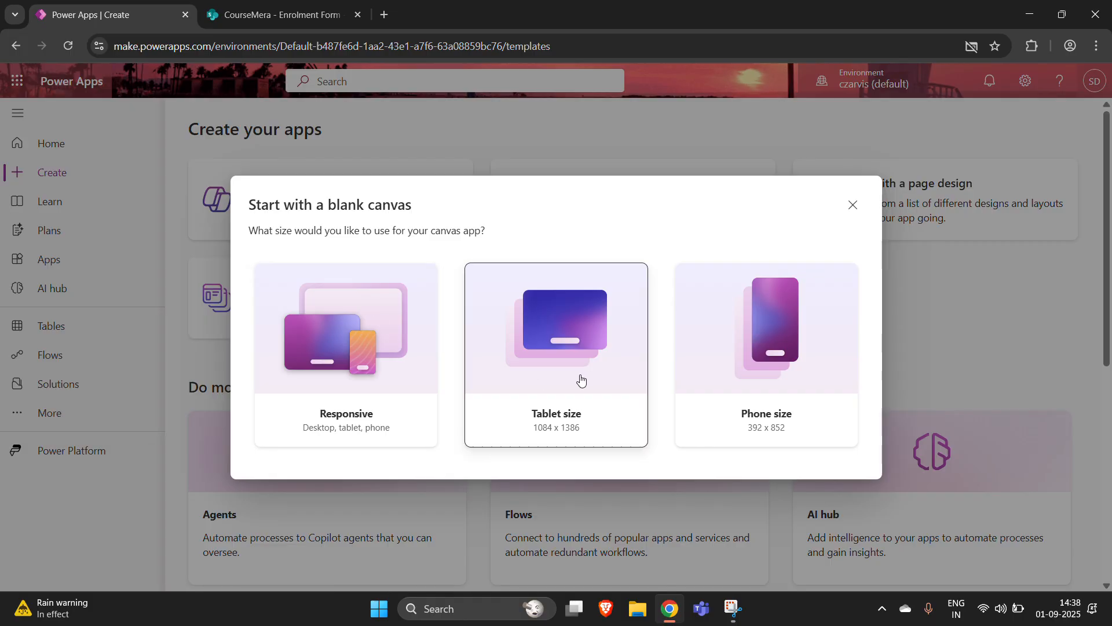
click(581, 379)
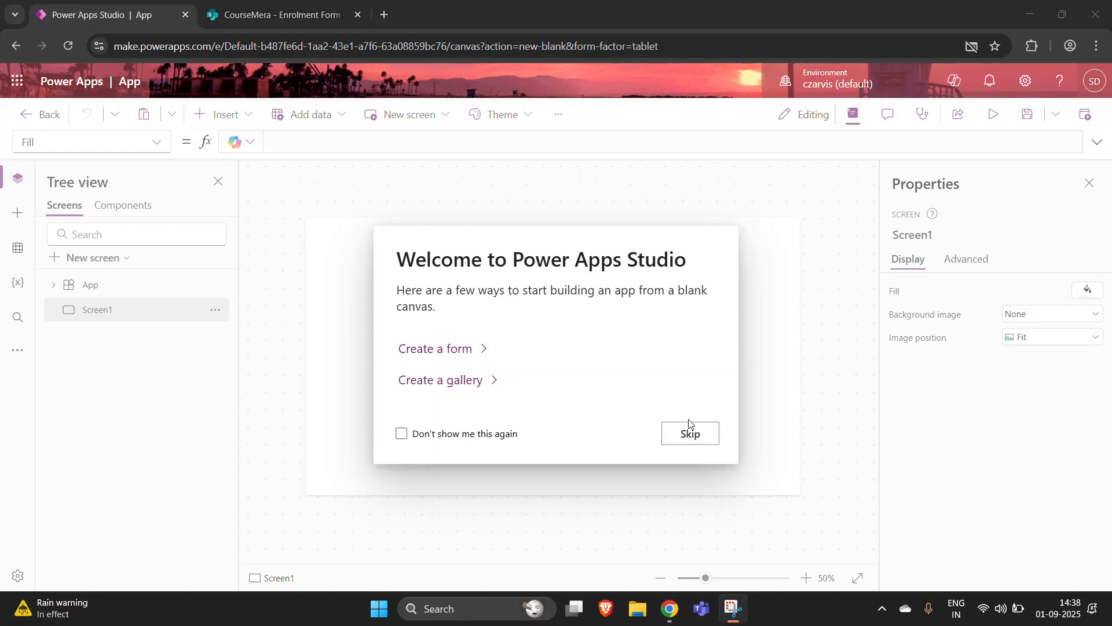
- Insert an edit form onto the blank screen
click(697, 434)
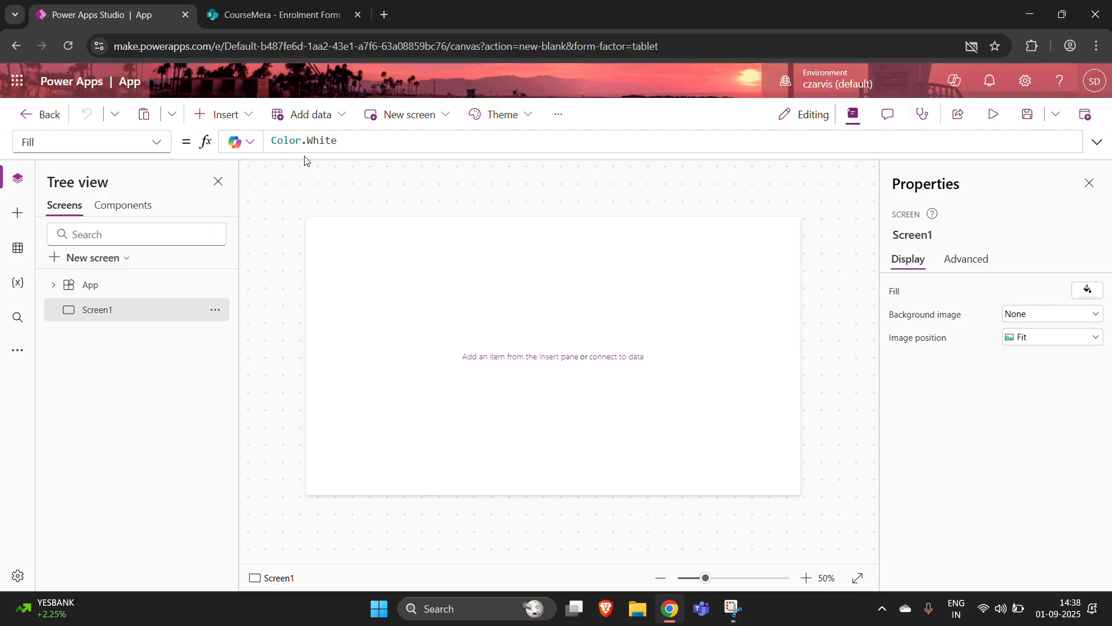
click(219, 116)
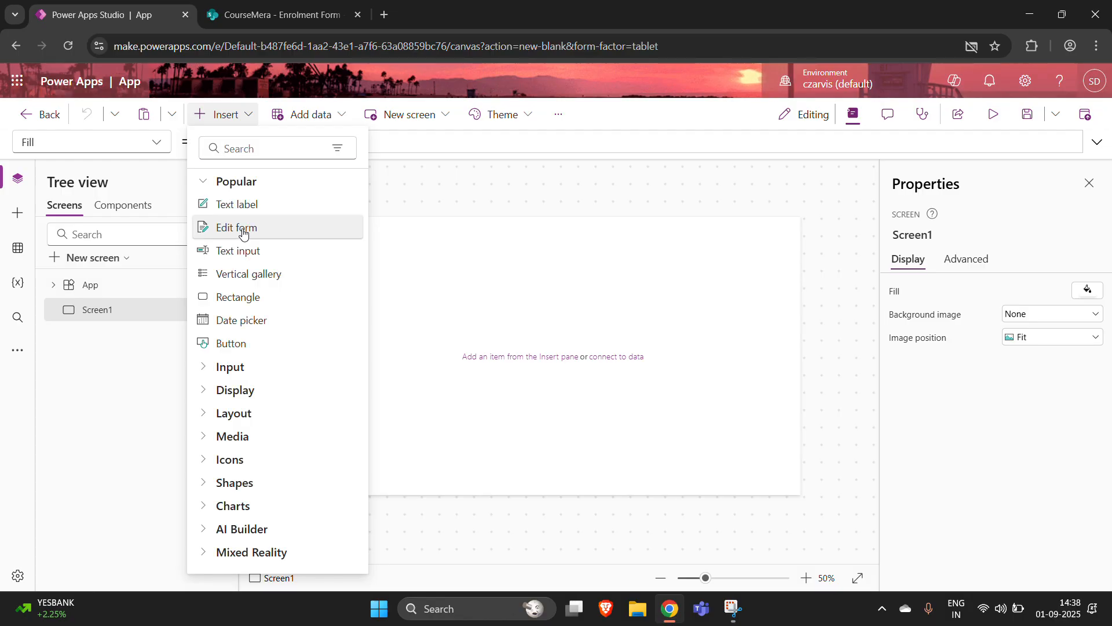
drag(250, 238, 414, 301)
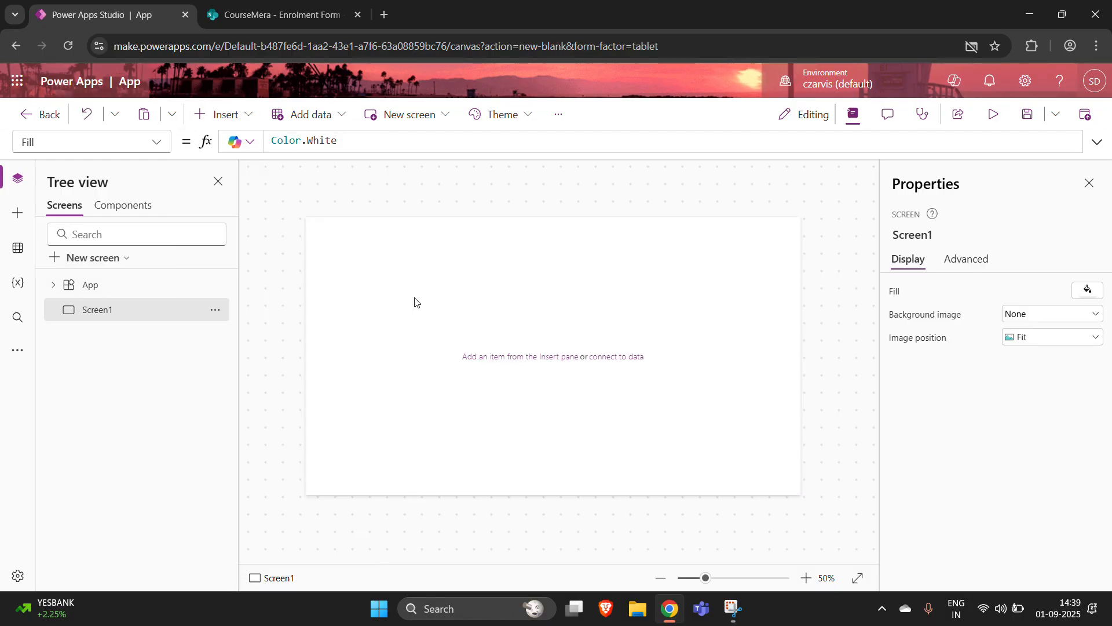
click(376, 288)
- Move Form1 to the top-left (37, 43) and stretch it to 608 high
click(482, 313)
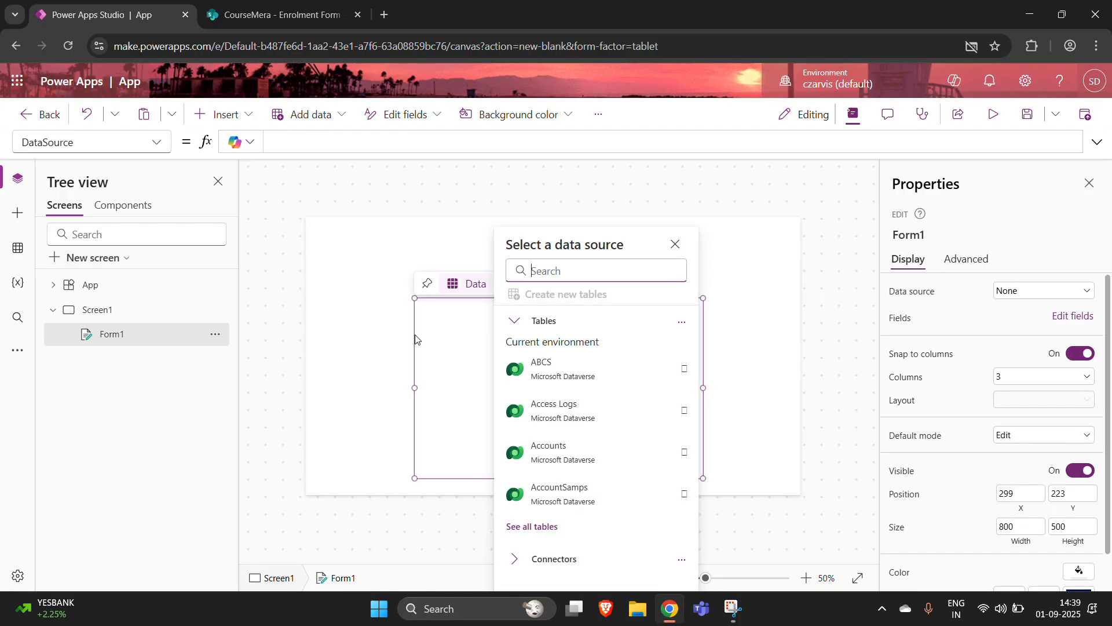
drag(416, 339, 316, 274)
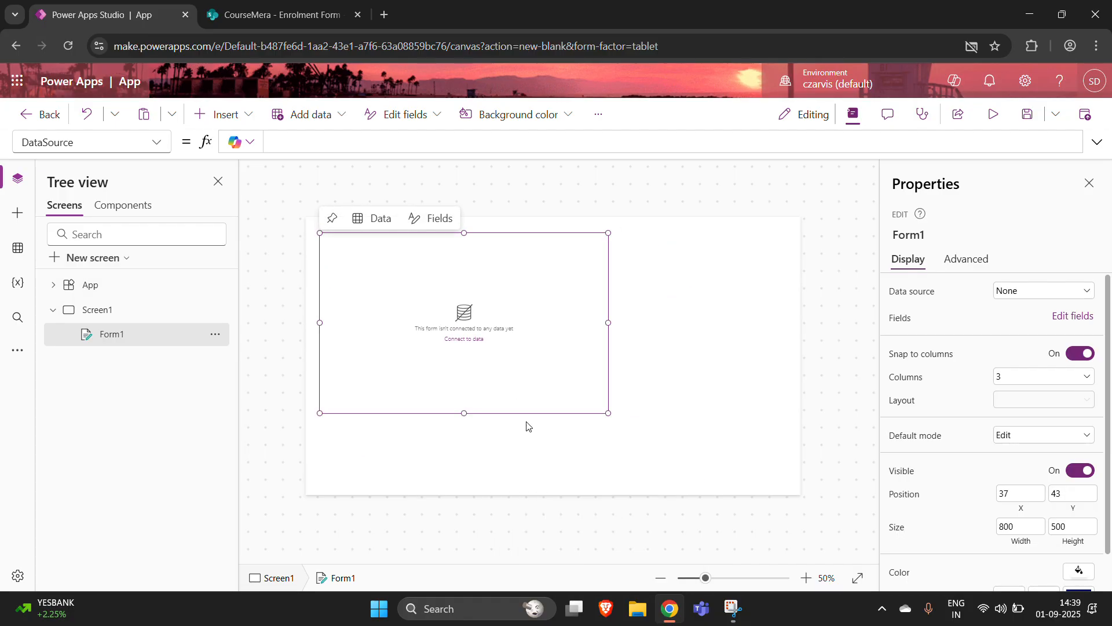
click(470, 417)
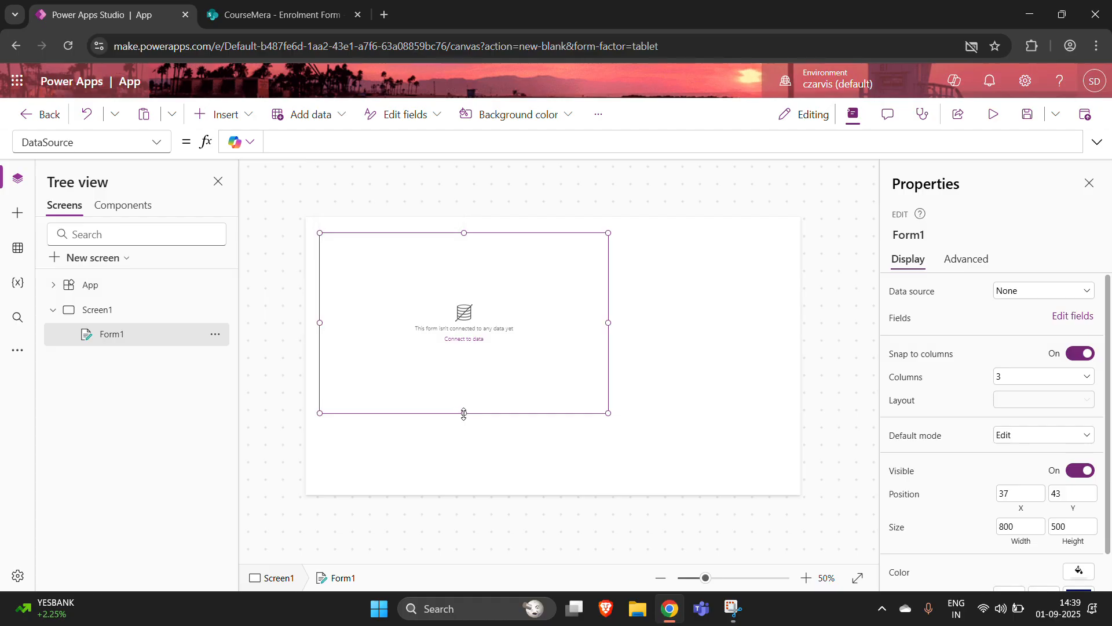
drag(464, 414, 466, 452)
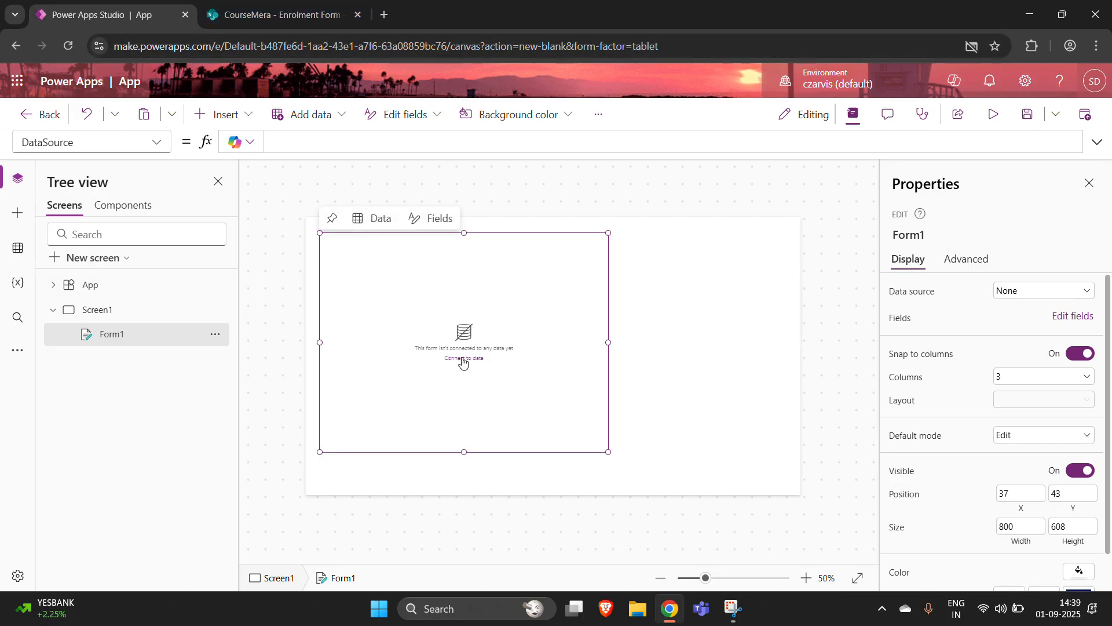
- Add a SharePoint data connection using the existing connection and the CourseMera site
click(369, 230)
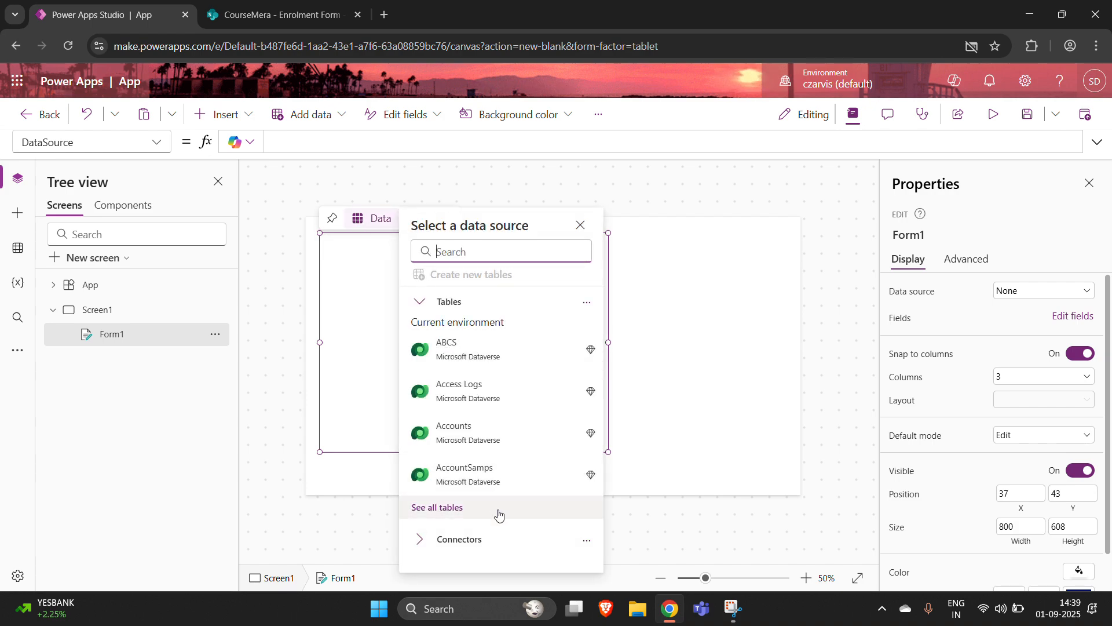
click(481, 539)
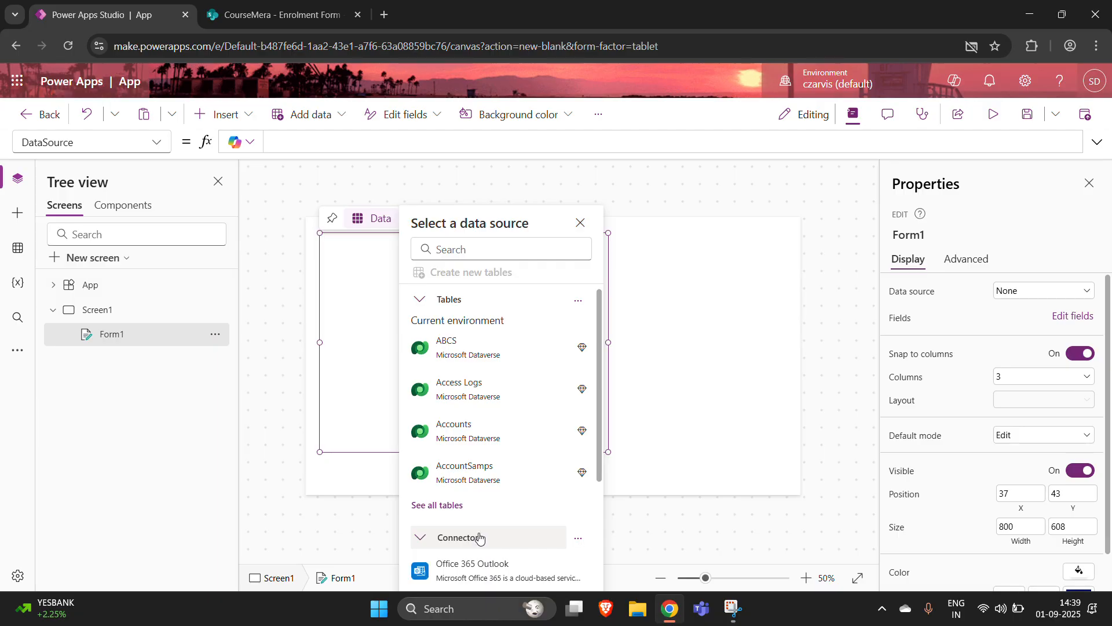
scroll(481, 481, down, 3)
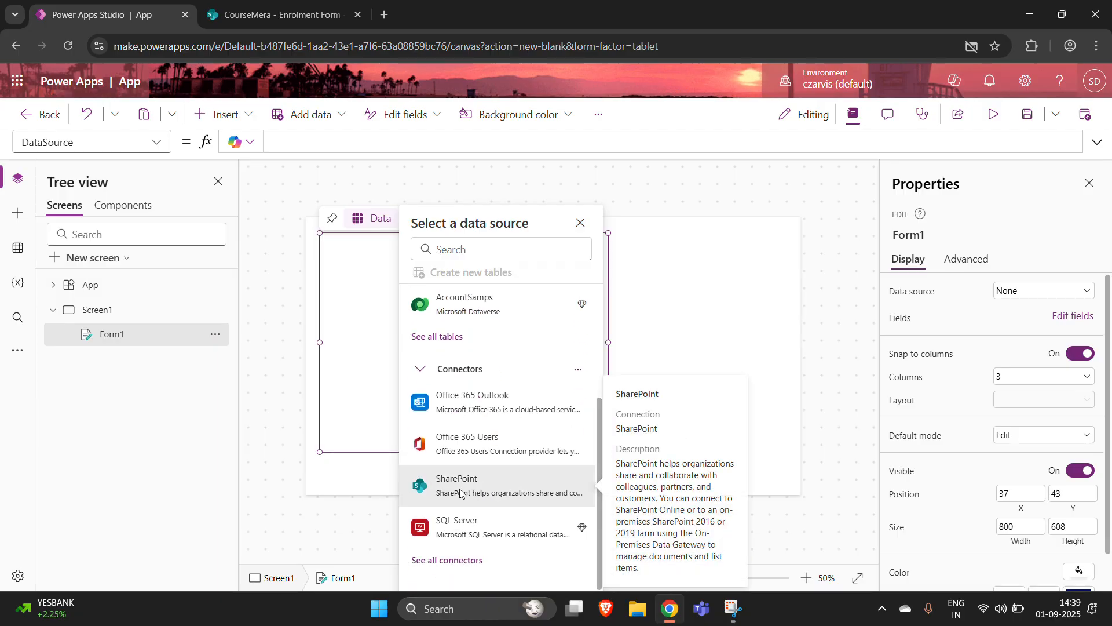
click(470, 487)
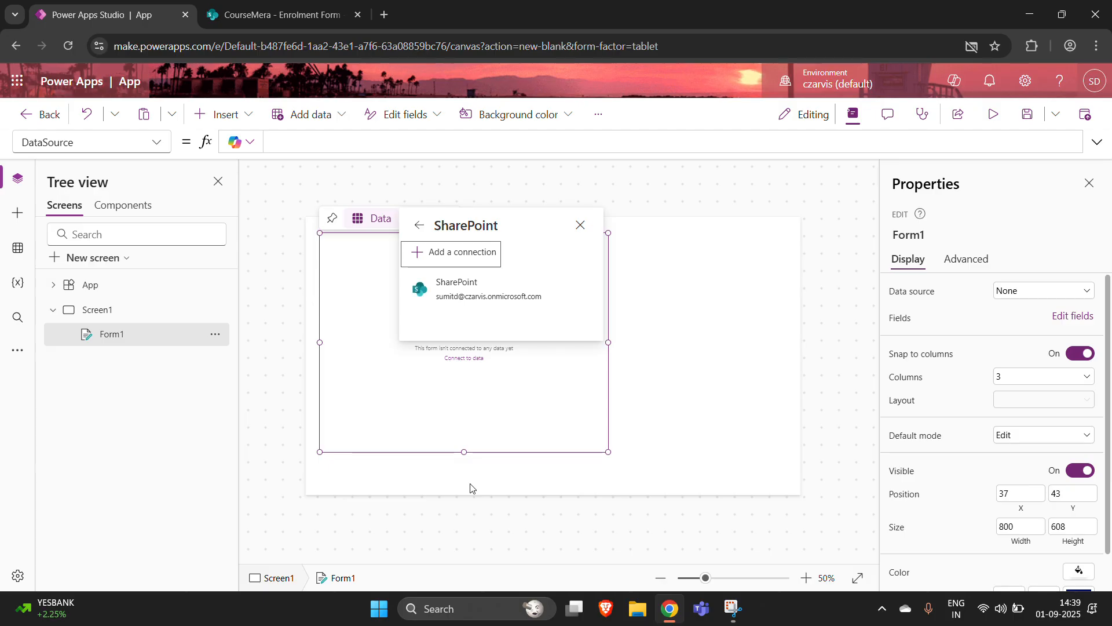
click(503, 297)
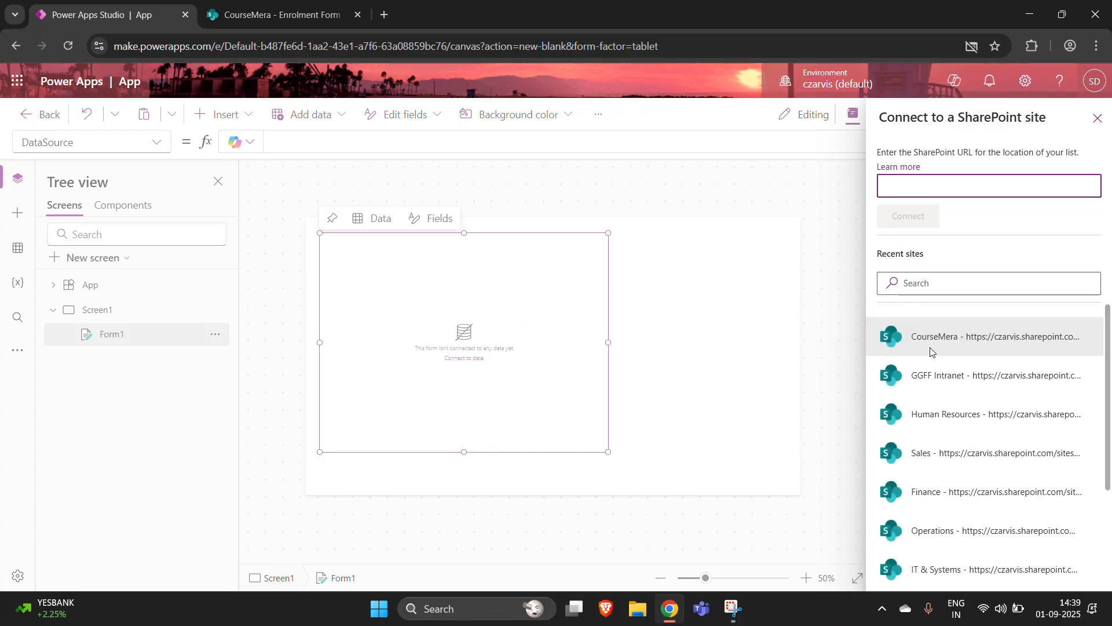
scroll(962, 532, down, 2)
scroll(962, 532, up, 2)
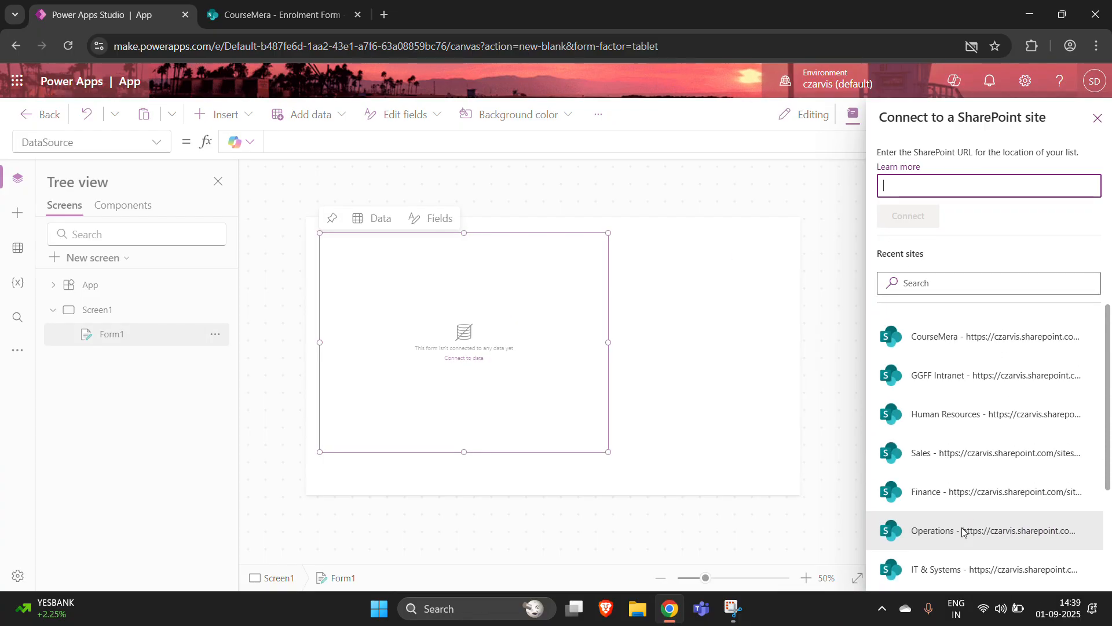
scroll(962, 531, down, 4)
scroll(962, 532, up, 3)
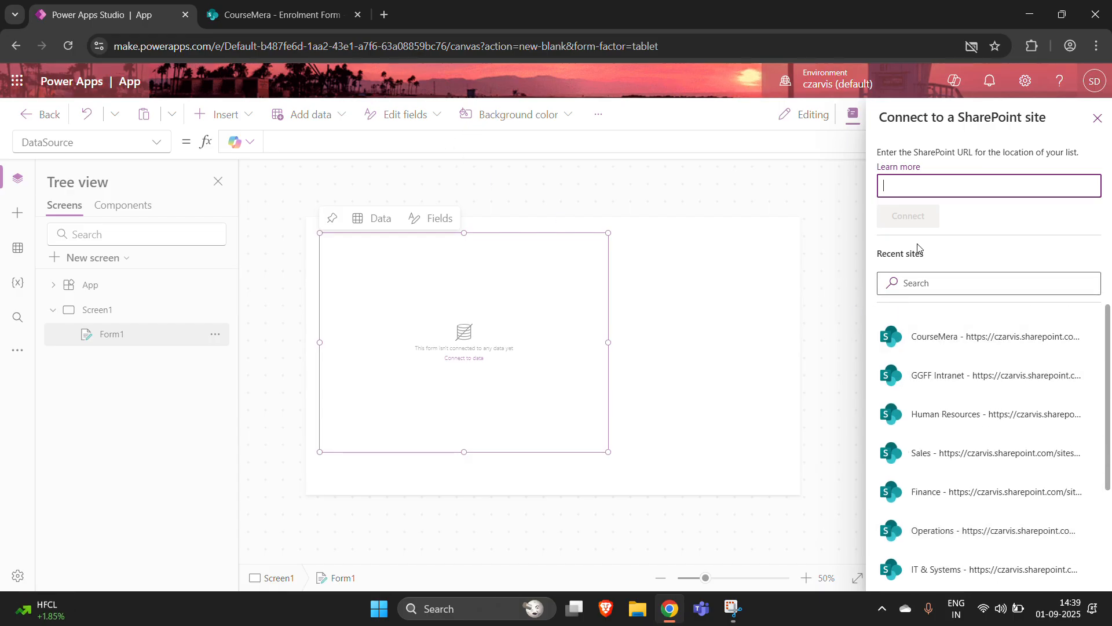
click(975, 344)
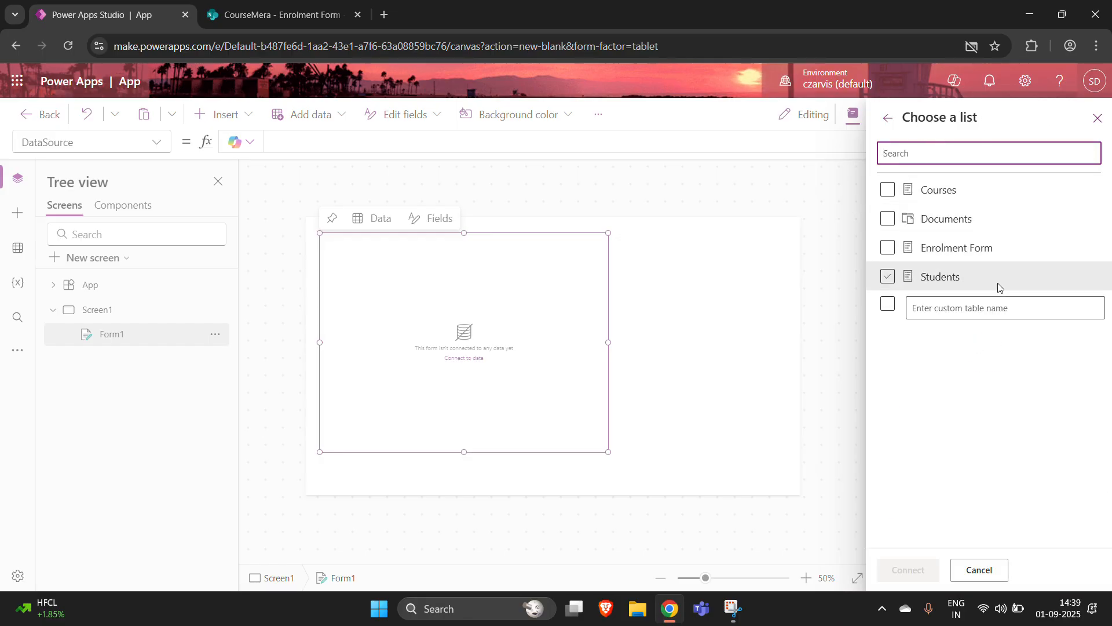
- Select the Enrolment Form list and connect it to Form1
click(272, 4)
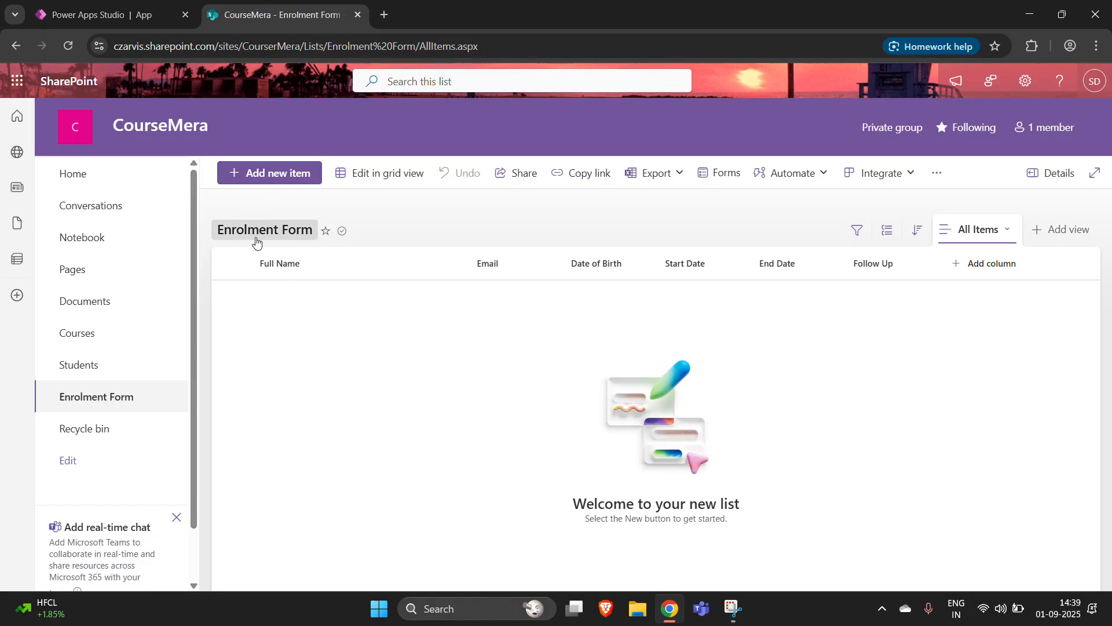
click(108, 23)
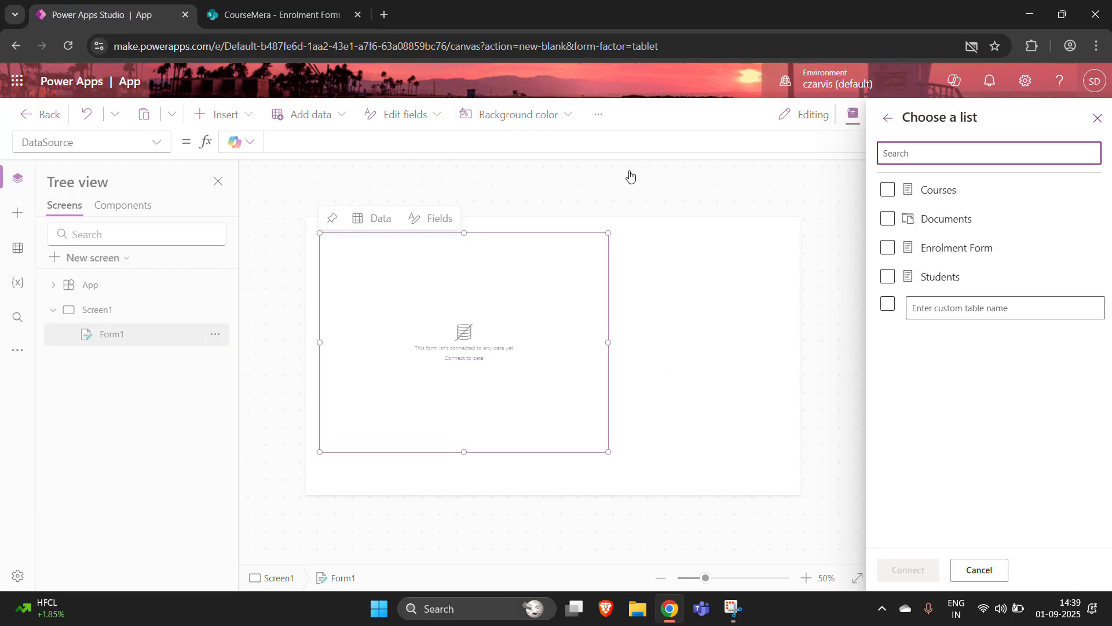
click(888, 248)
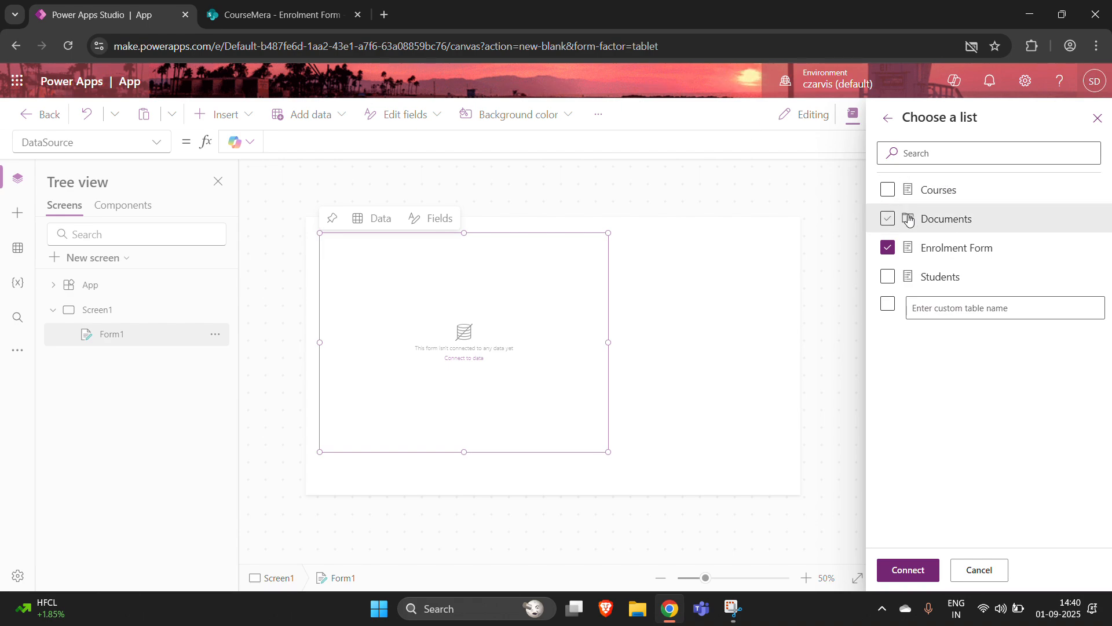
click(284, 8)
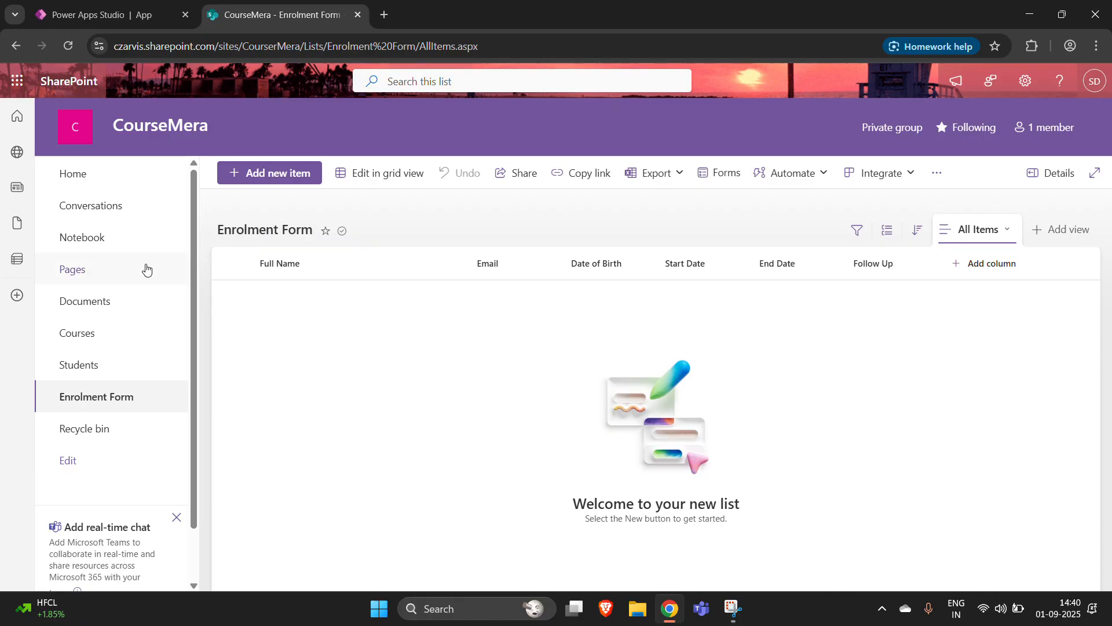
click(121, 19)
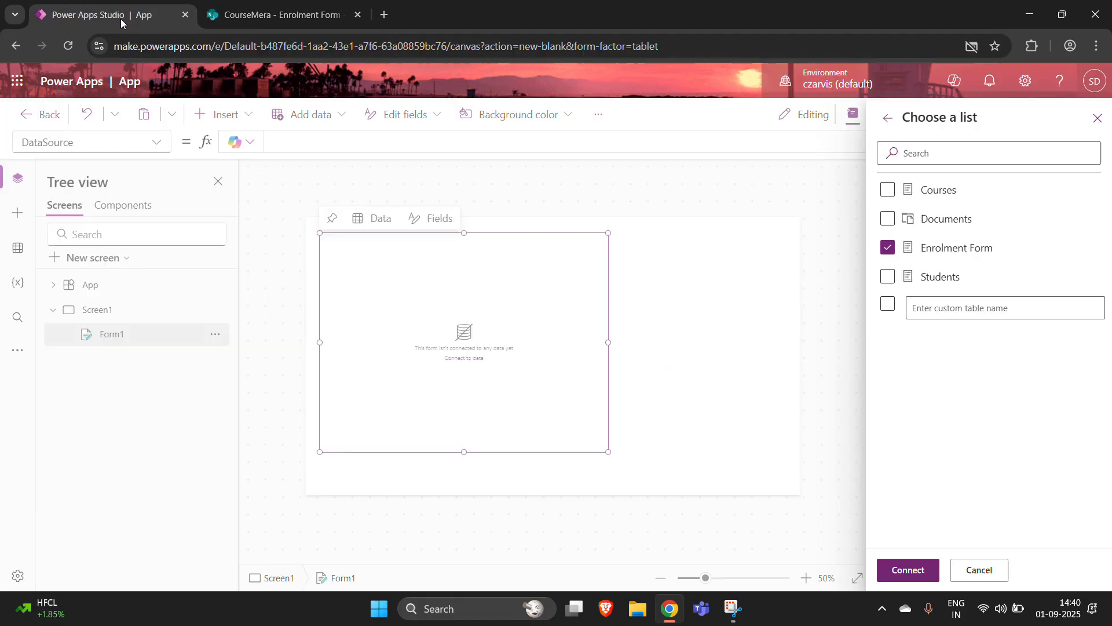
click(904, 571)
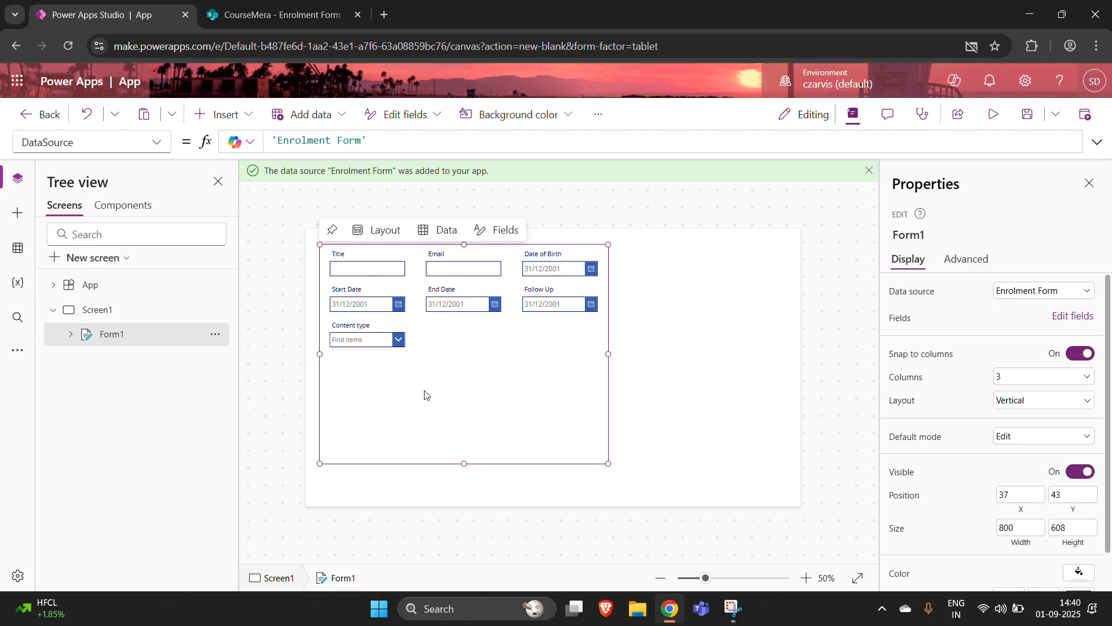
- Switch Form1 to a single column and remove the Content type field, leaving six fields
click(1018, 377)
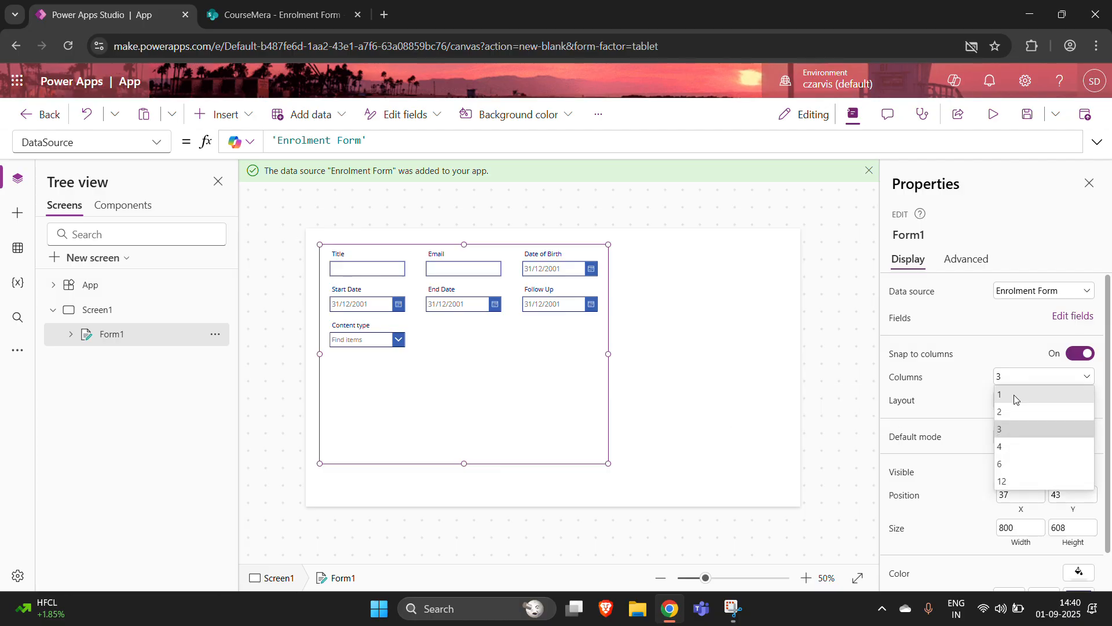
click(1014, 398)
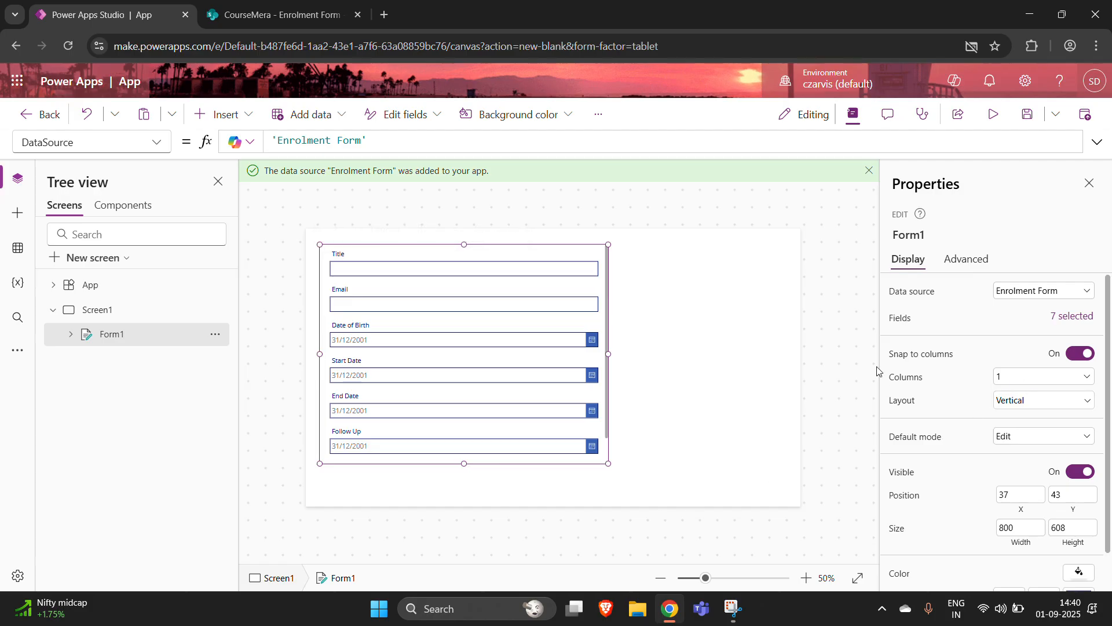
mouse_move(507, 418)
click(1068, 319)
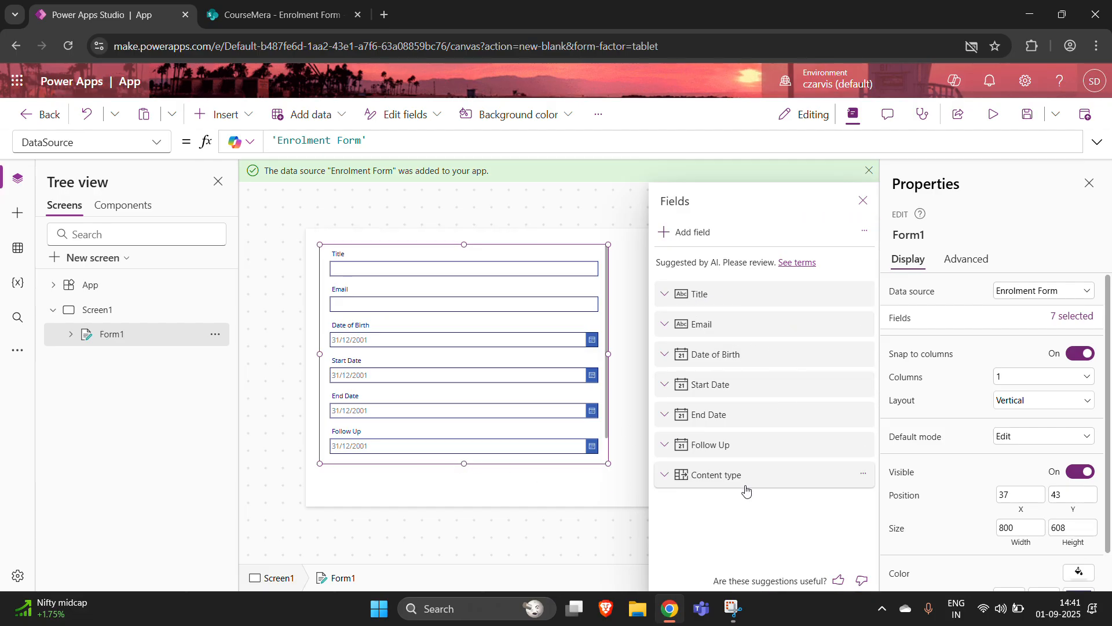
click(863, 473)
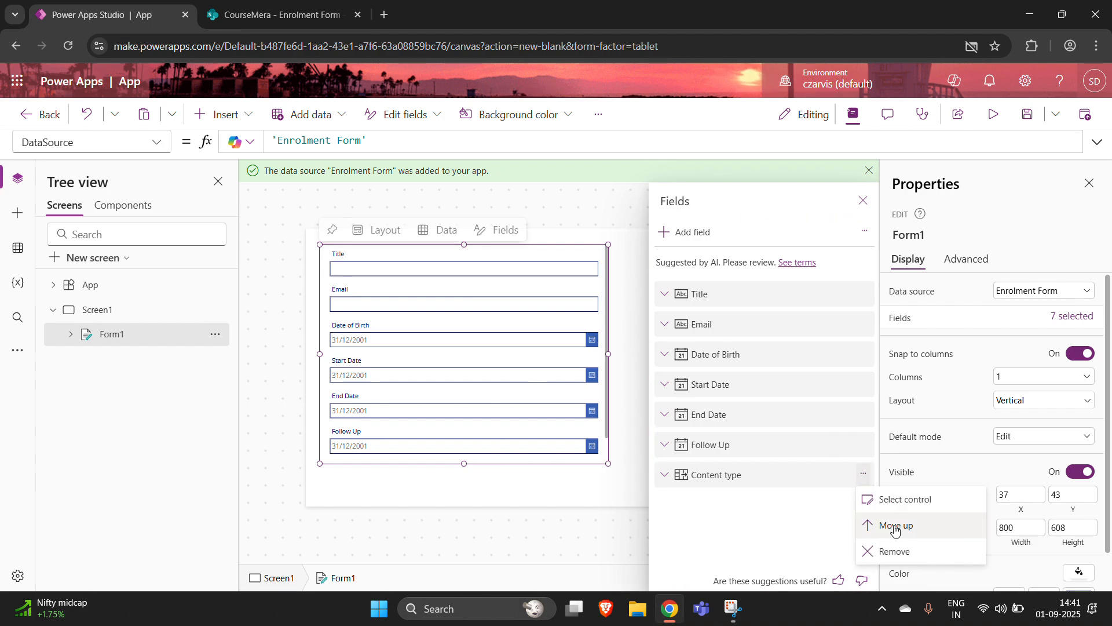
click(895, 552)
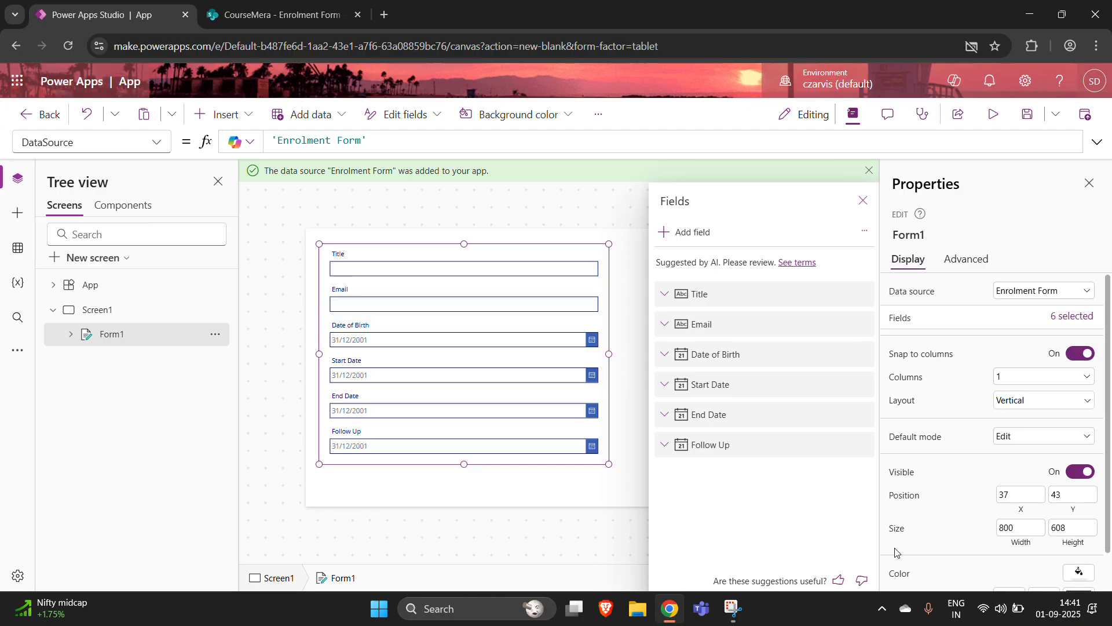
click(463, 478)
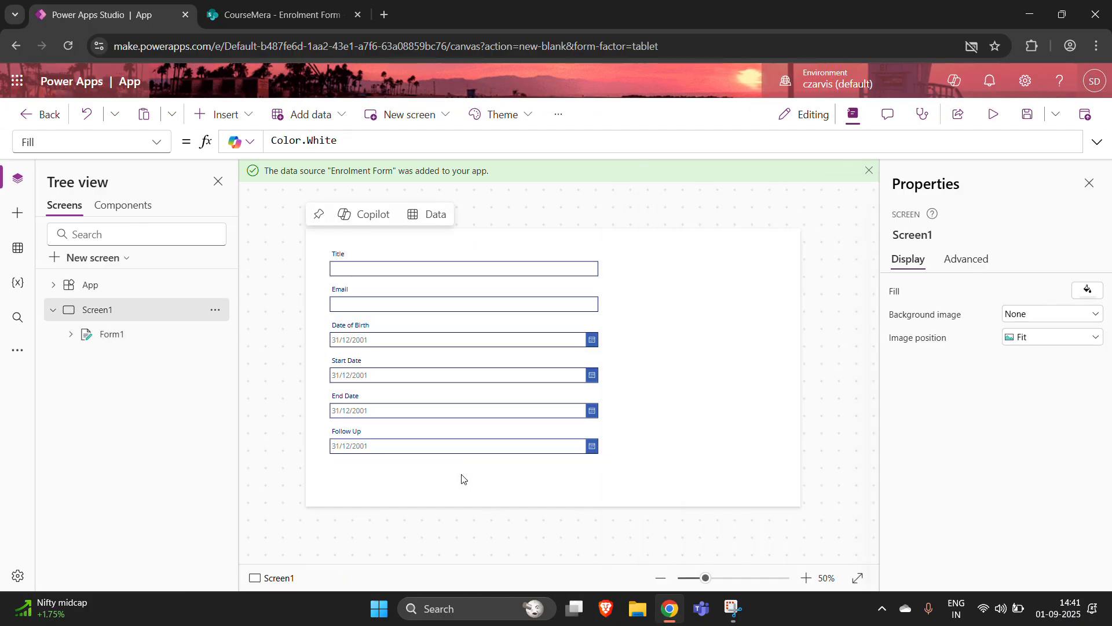
- Give Form1 a light grey background, then preview the app
click(482, 418)
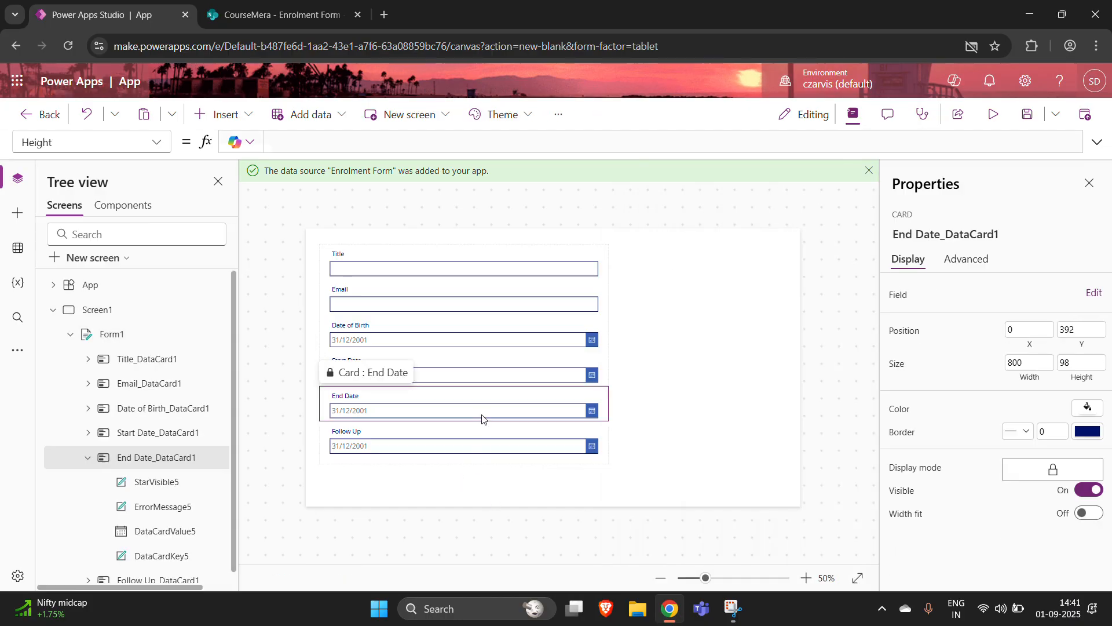
click(670, 362)
click(598, 257)
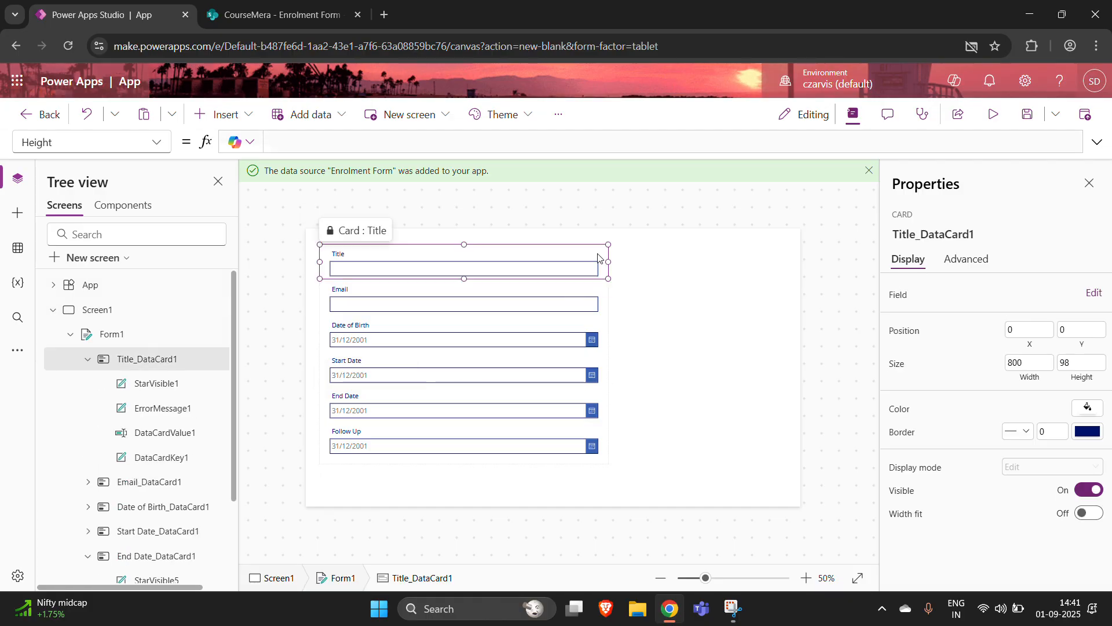
click(103, 334)
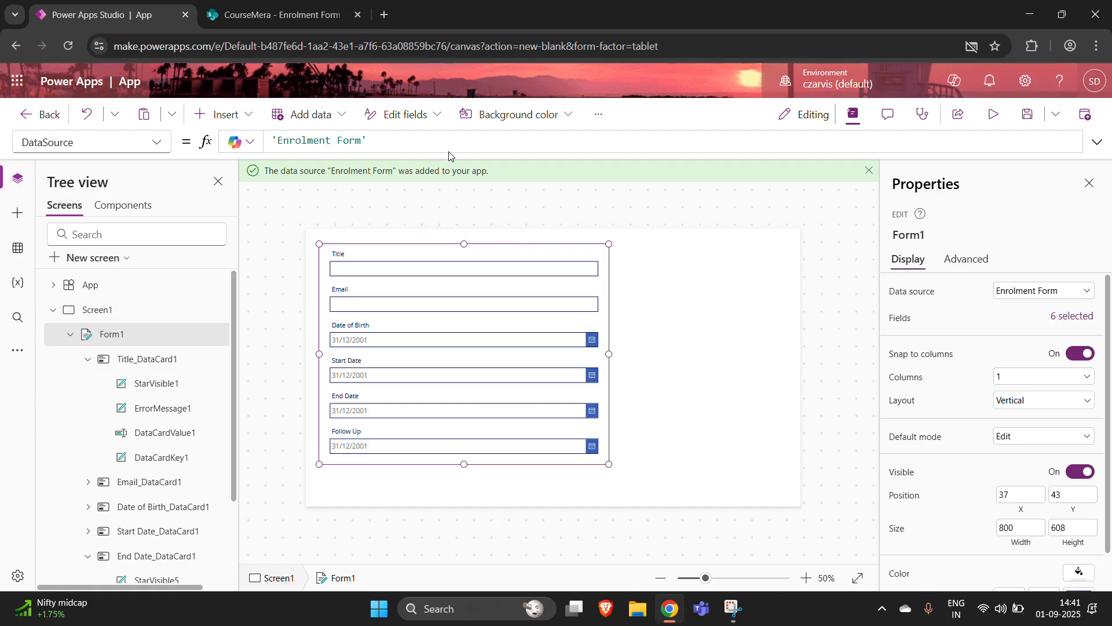
click(495, 121)
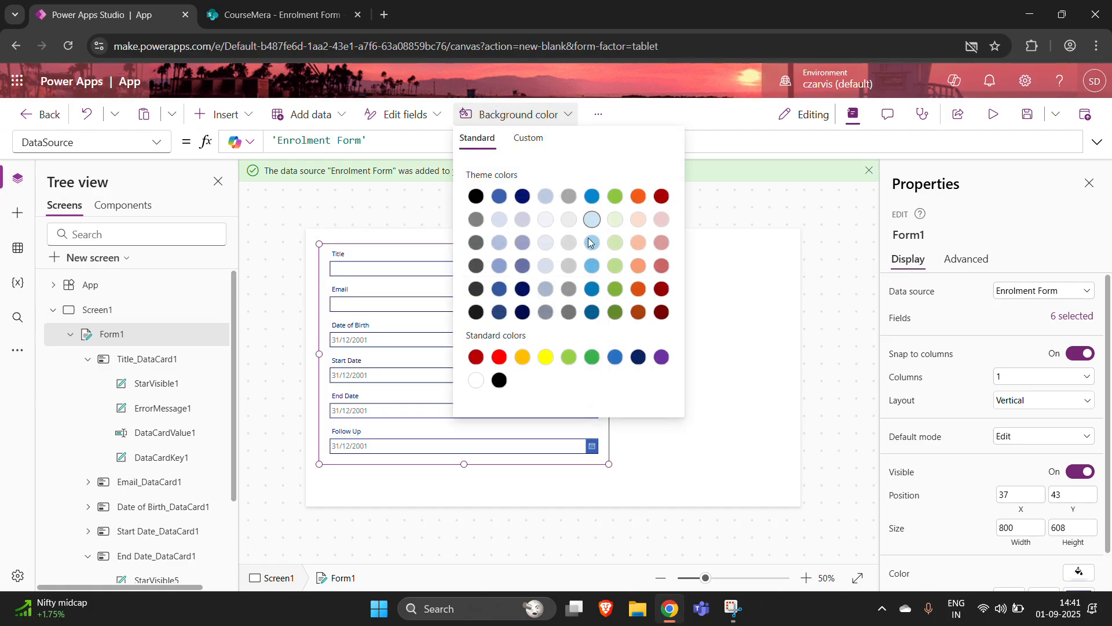
click(571, 269)
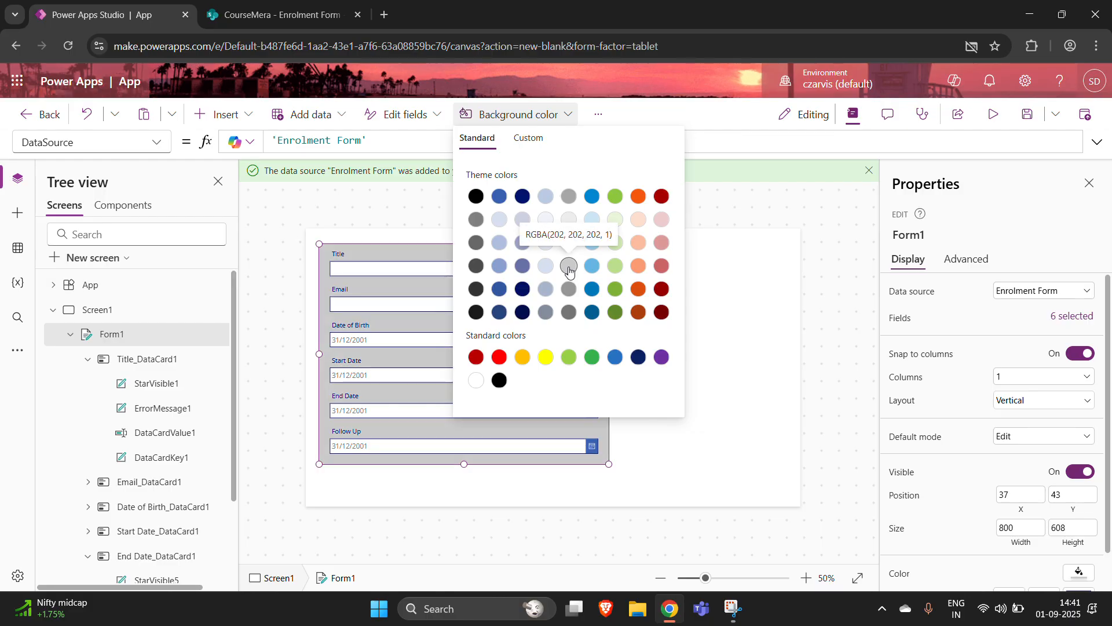
click(703, 427)
click(701, 427)
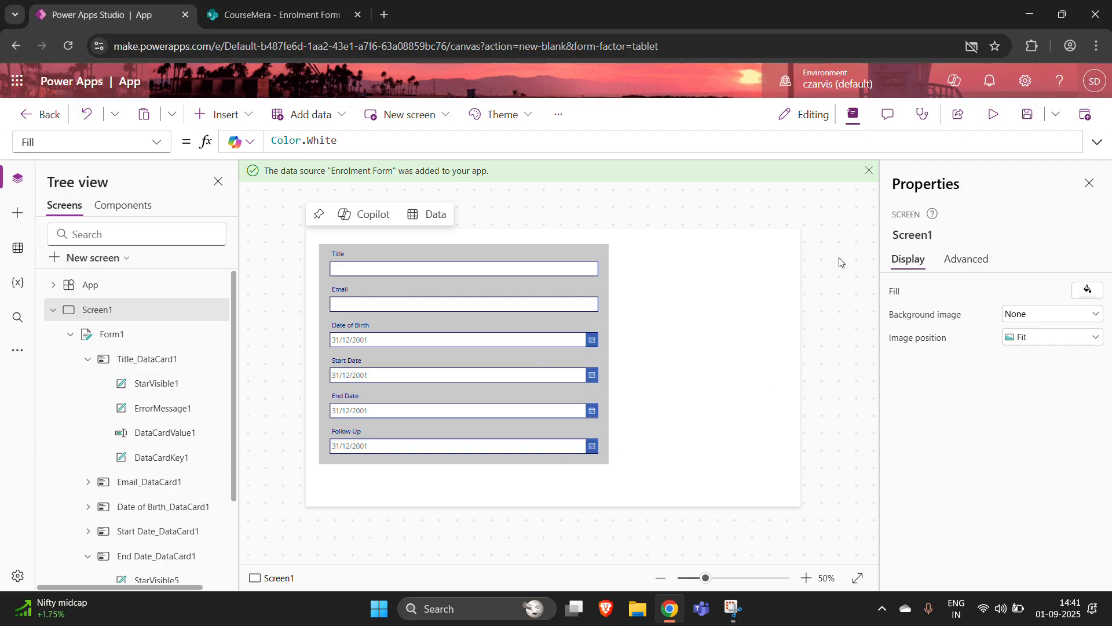
click(1000, 117)
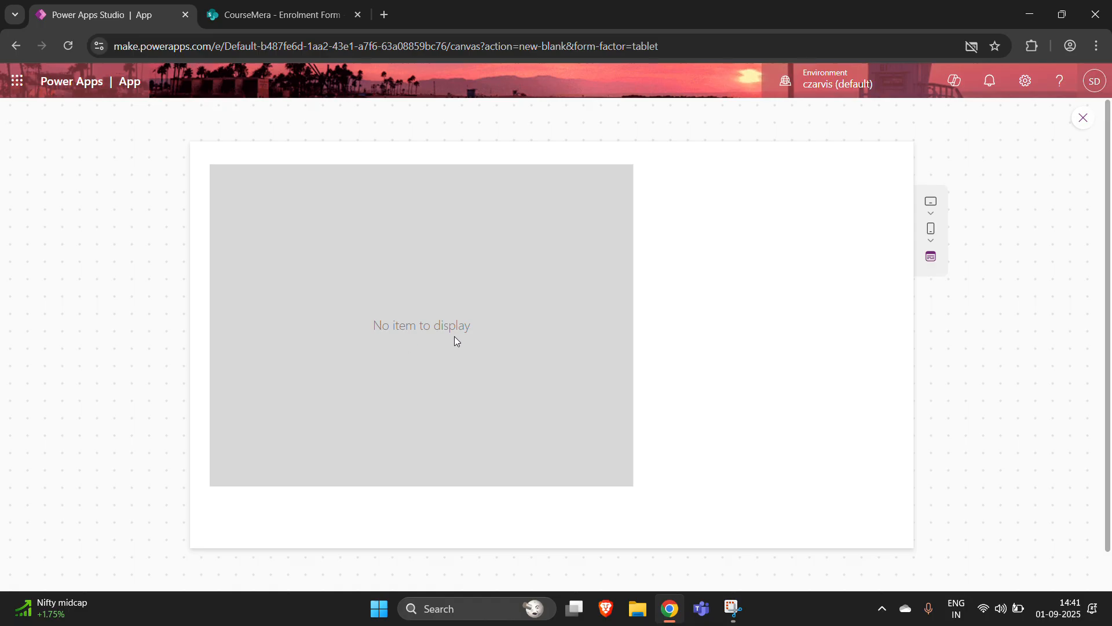
- Change Form1's Default mode from Edit to New and preview the blank entry fields
key(Escape)
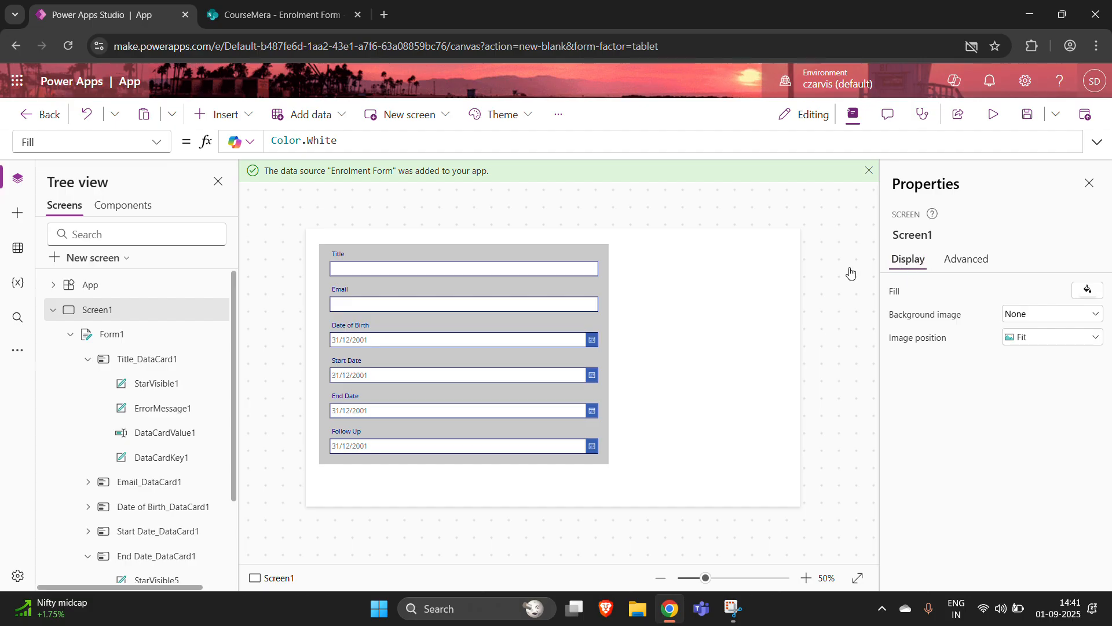
click(592, 455)
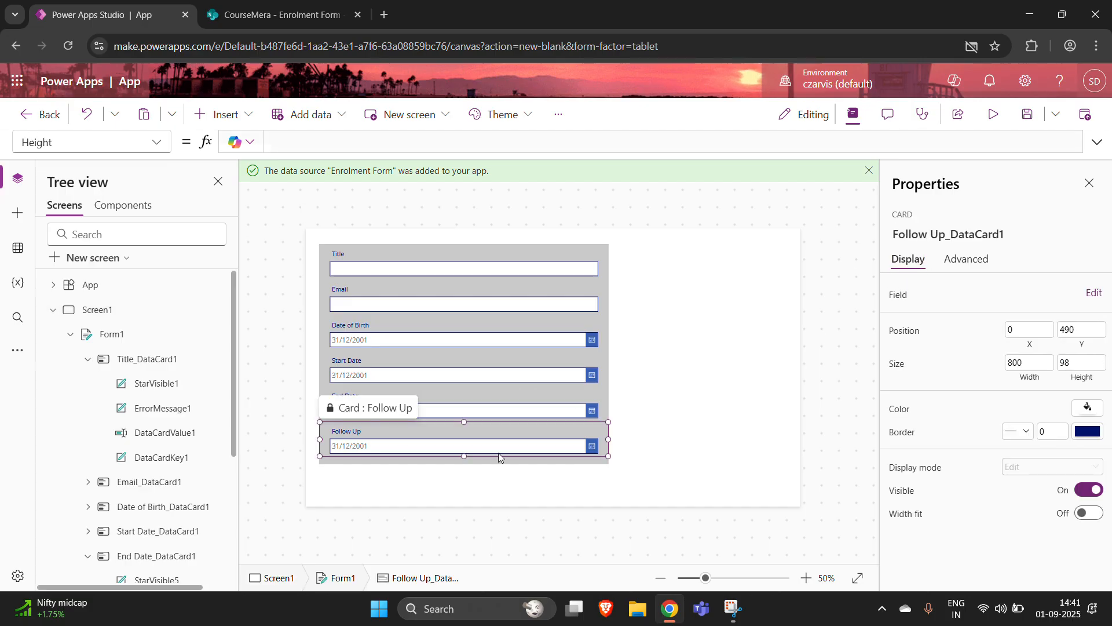
click(143, 341)
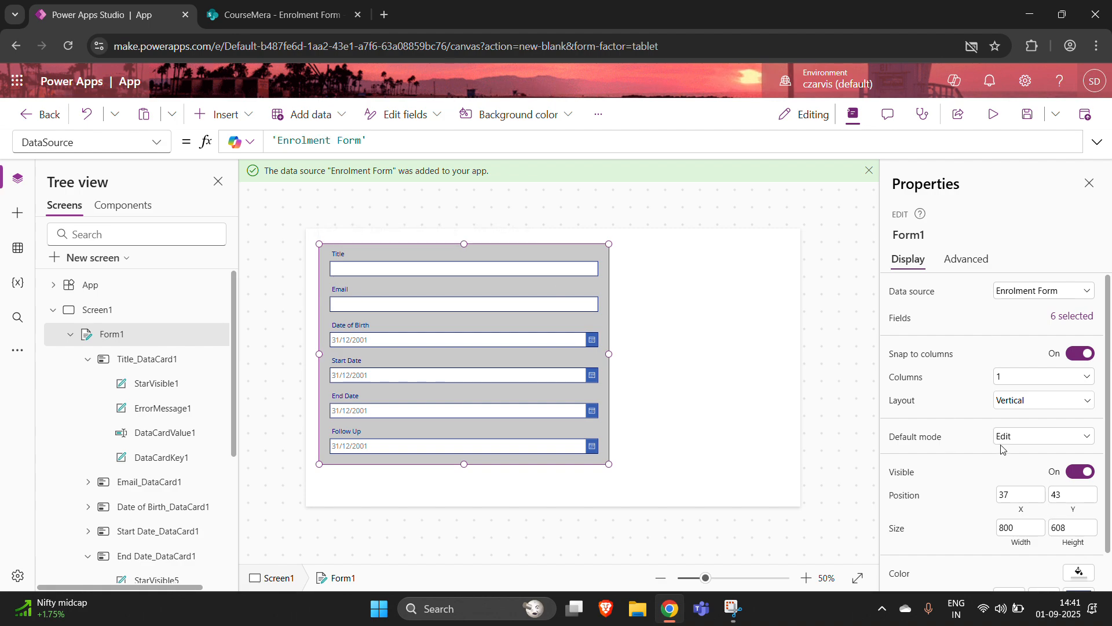
click(1059, 439)
click(1019, 473)
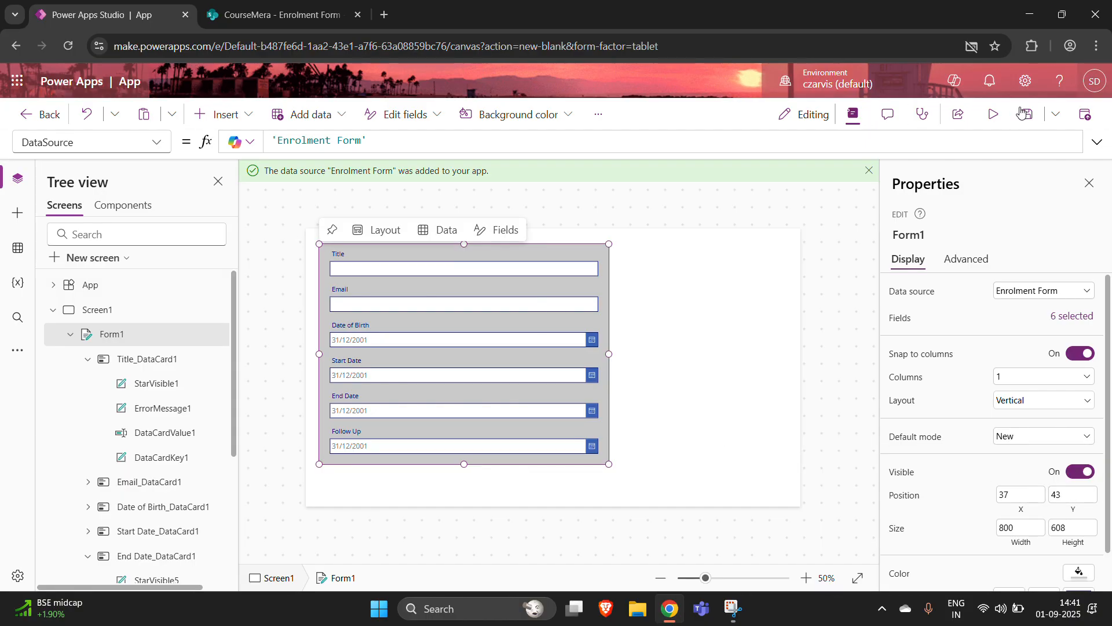
click(993, 114)
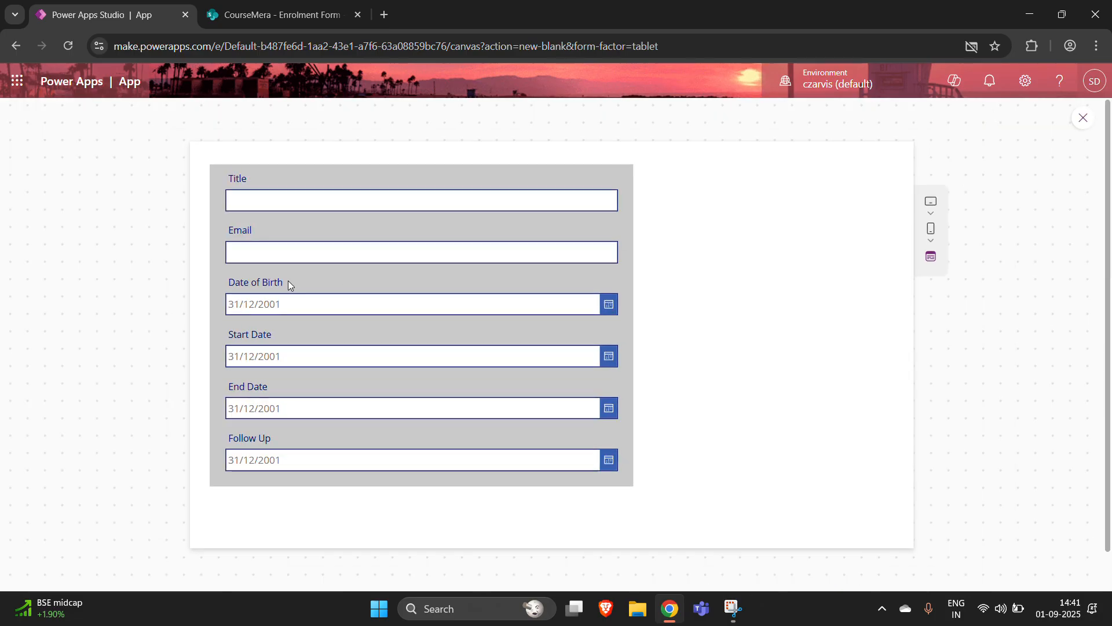
key(Escape)
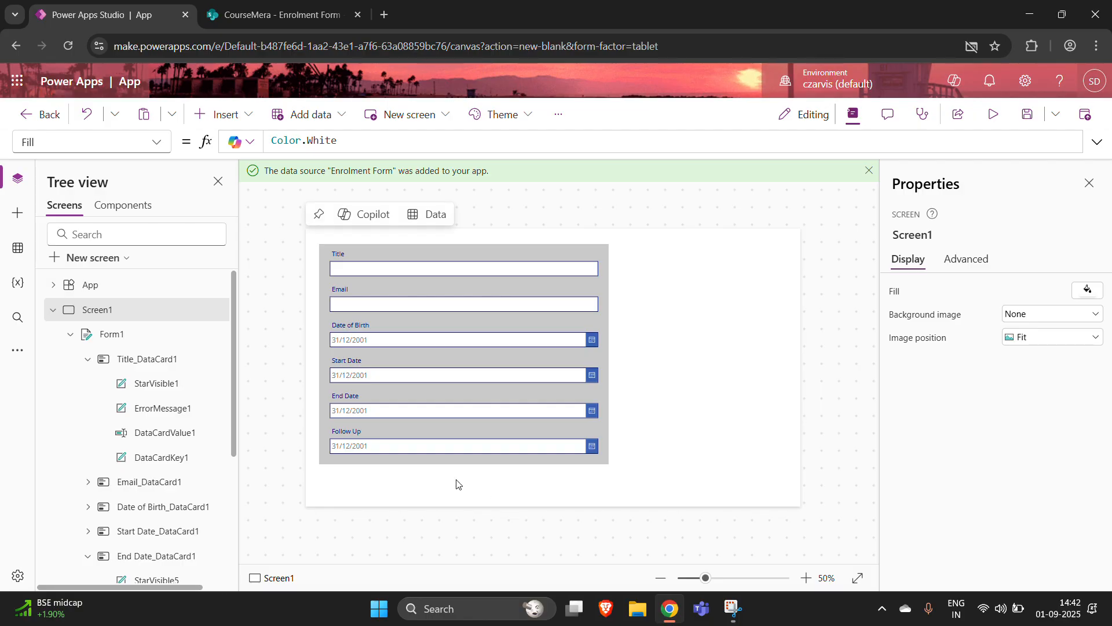
click(220, 115)
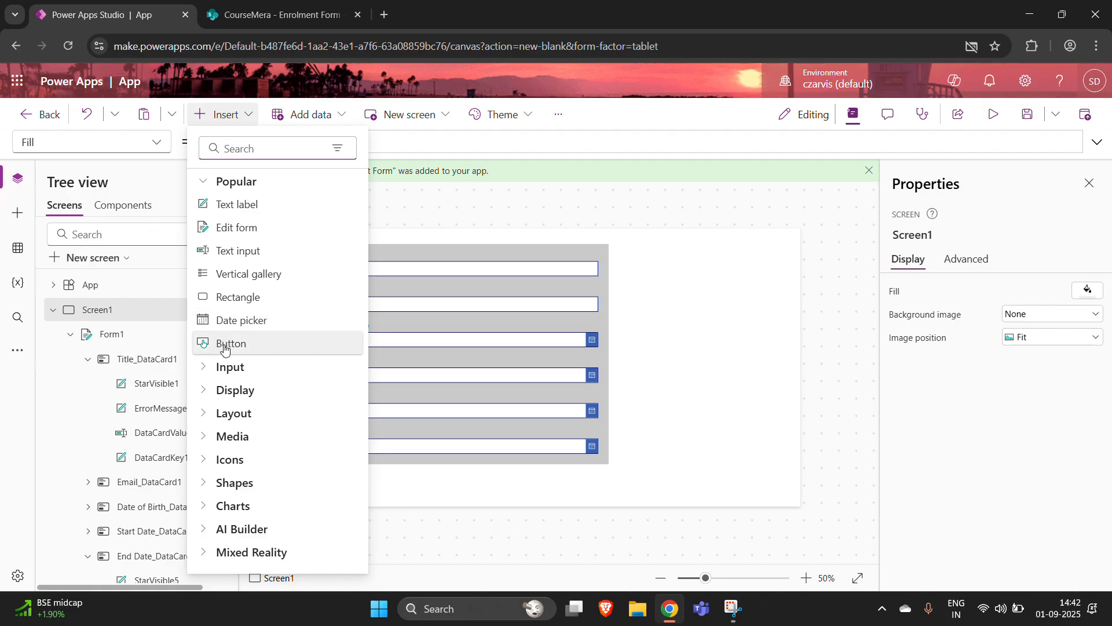
- Add a button centred beneath Form1 with the caption 'Add Record'
drag(226, 345, 396, 489)
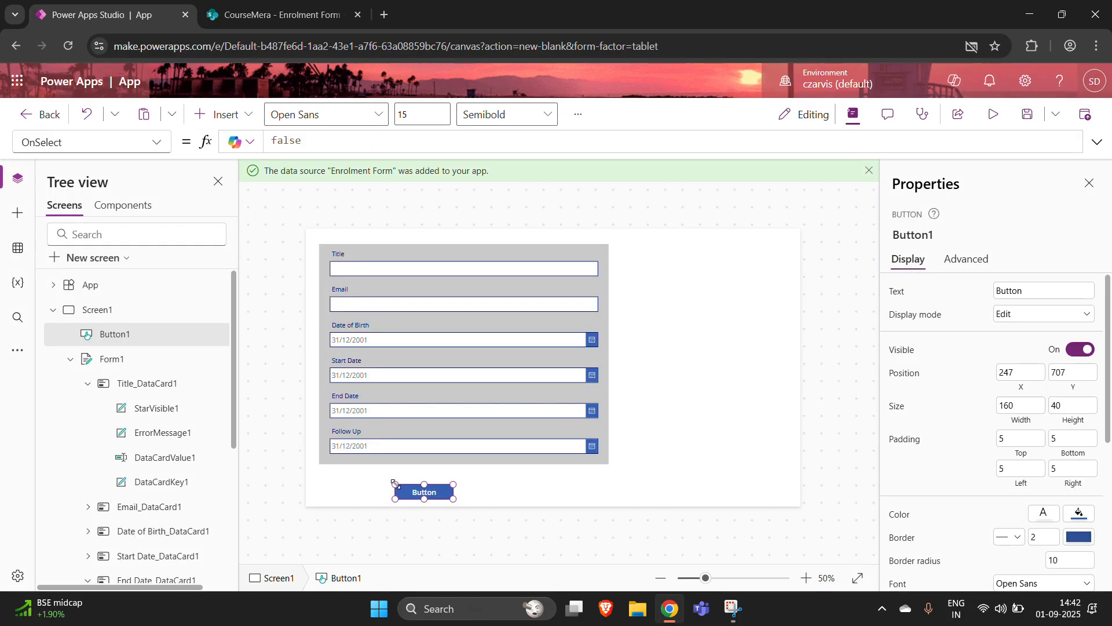
drag(409, 492, 441, 477)
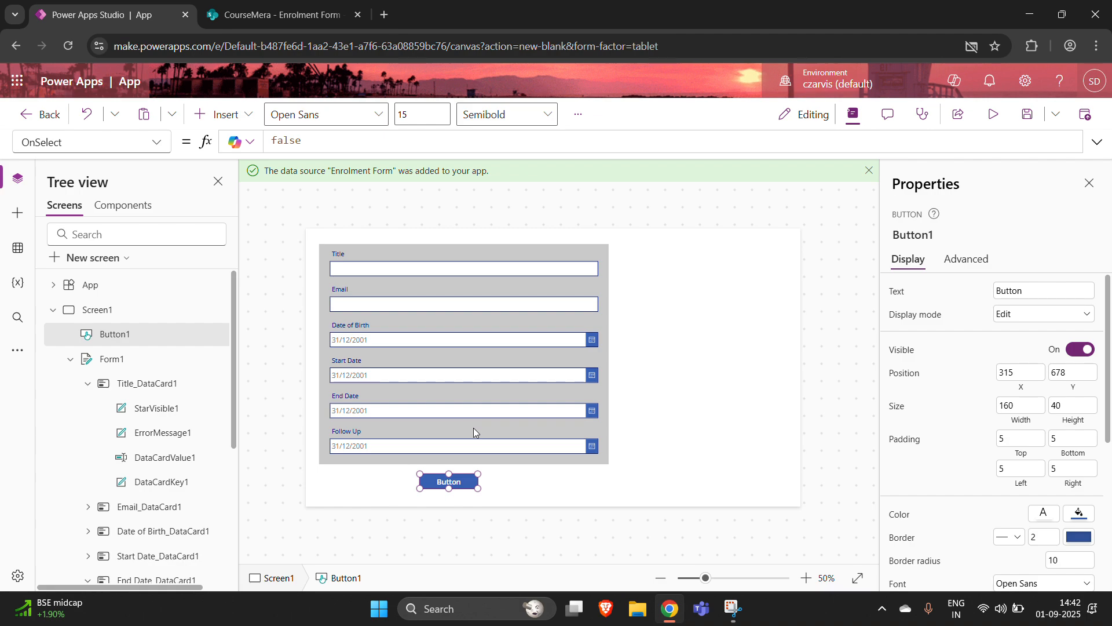
click(442, 485)
click(446, 481)
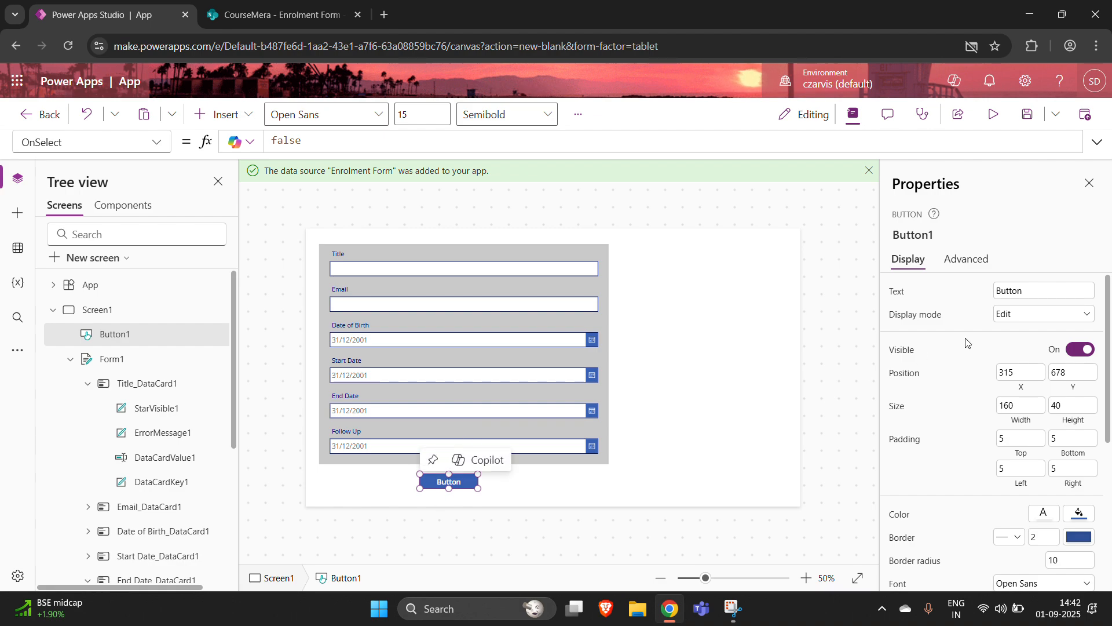
drag(1027, 295, 966, 293)
text(Add Record)
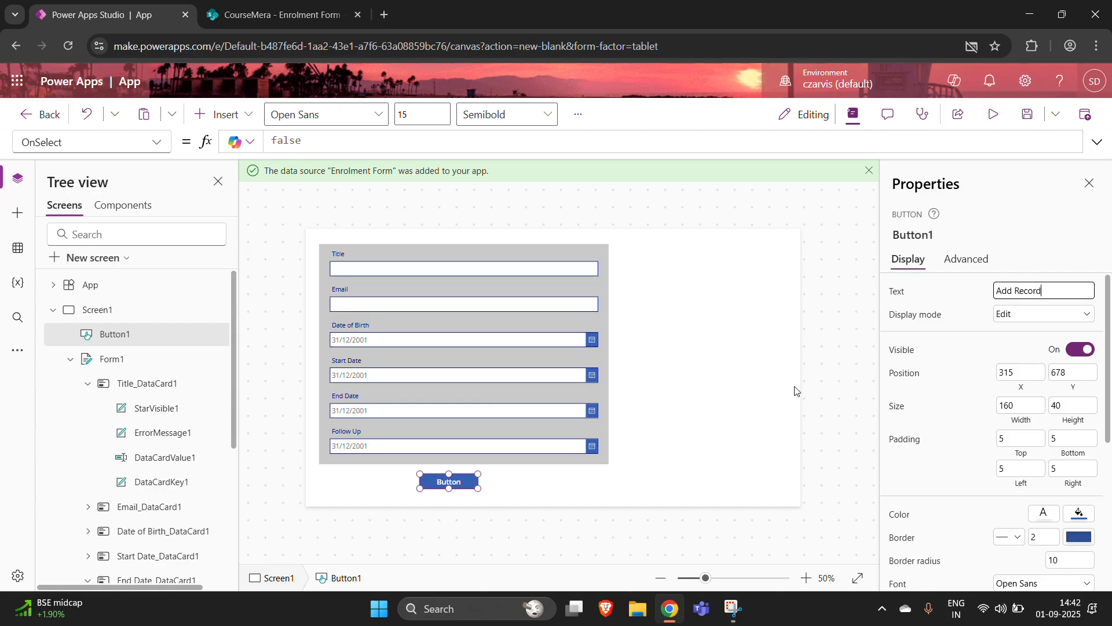
click(503, 481)
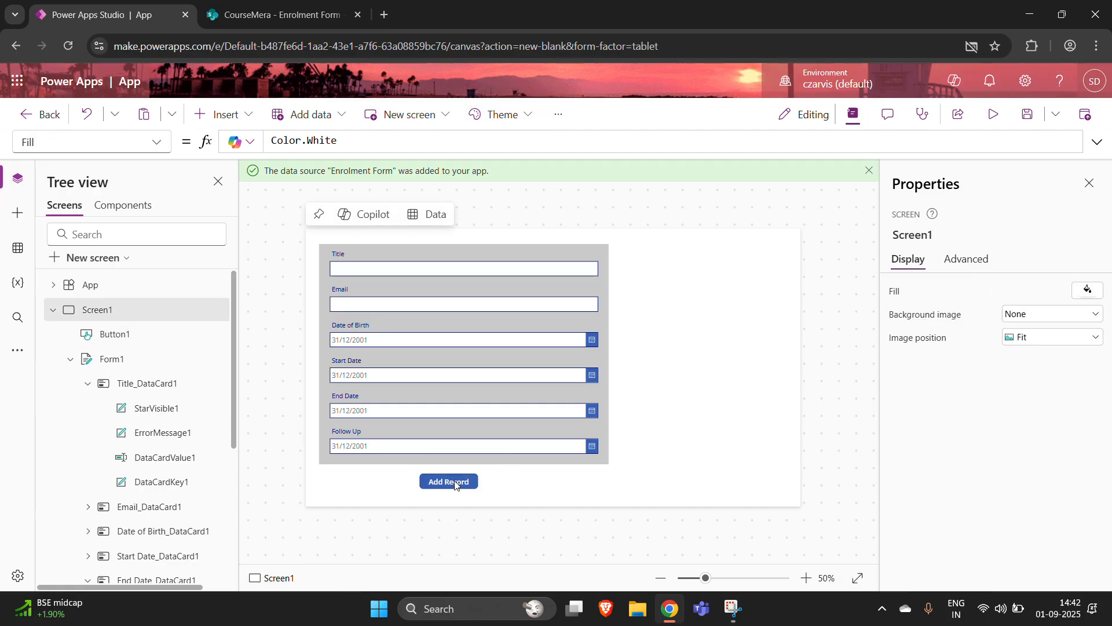
- Set Button1's OnSelect formula to SubmitForm(Form1)
click(454, 479)
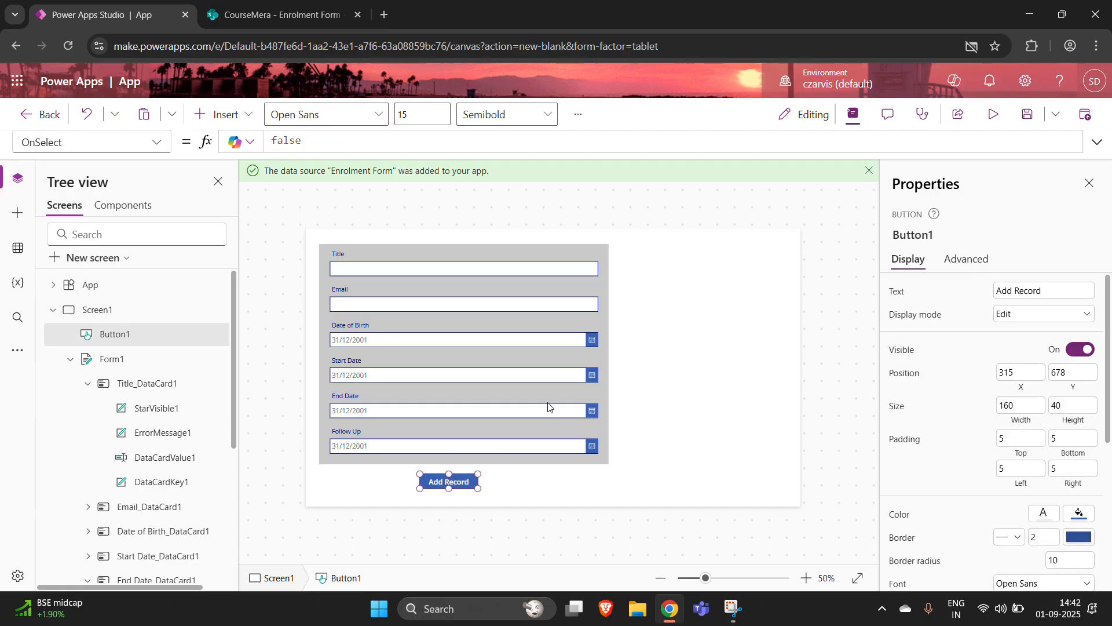
click(112, 141)
click(311, 144)
text(f)
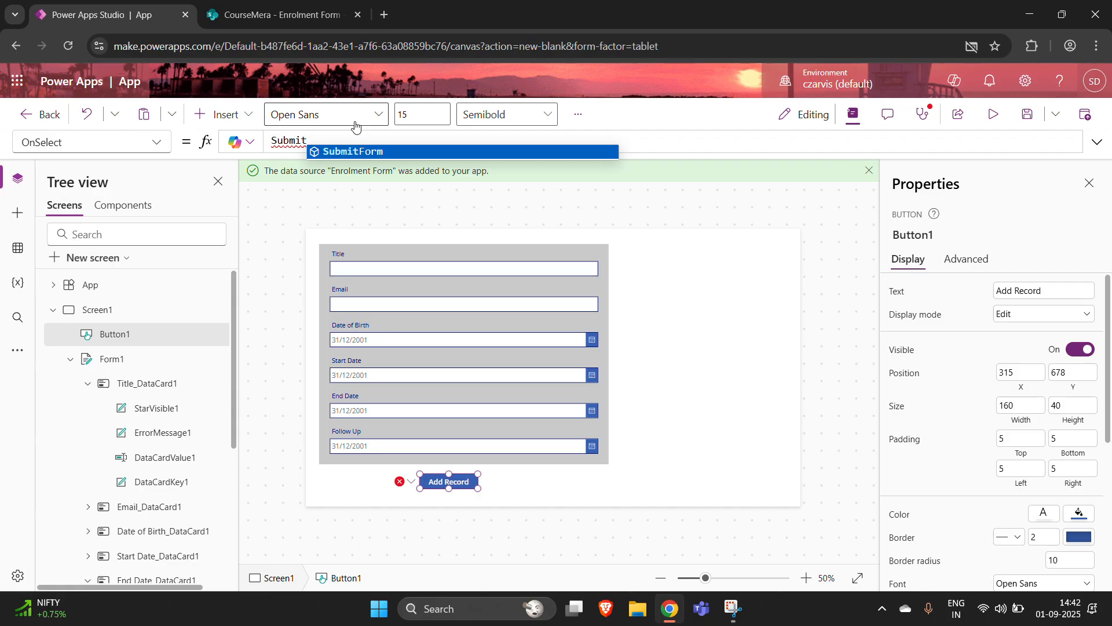
click(363, 153)
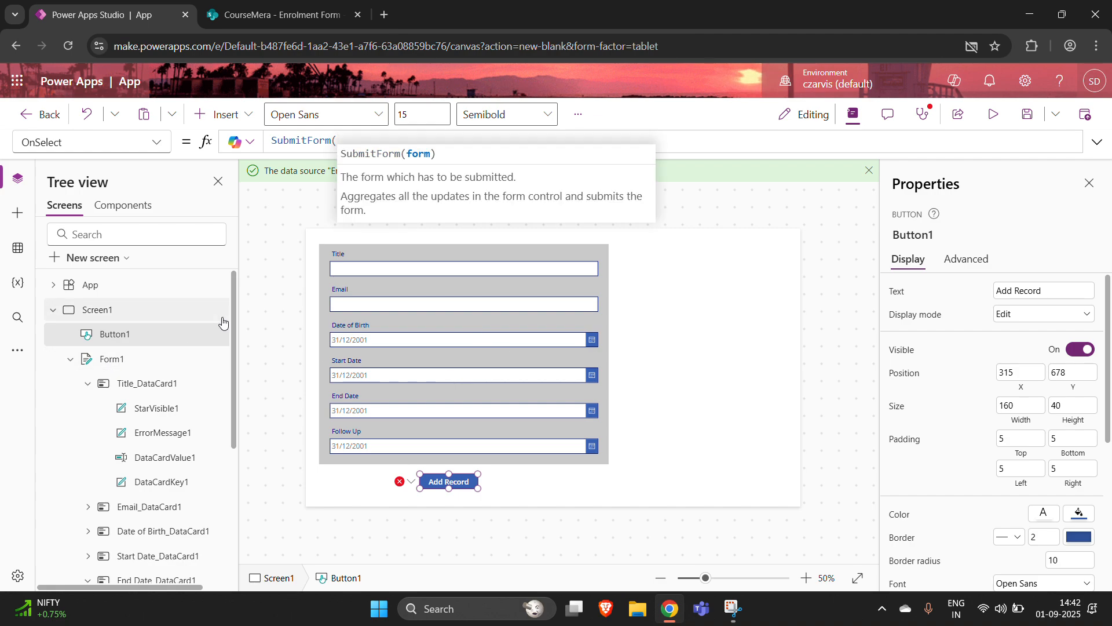
text(Form)
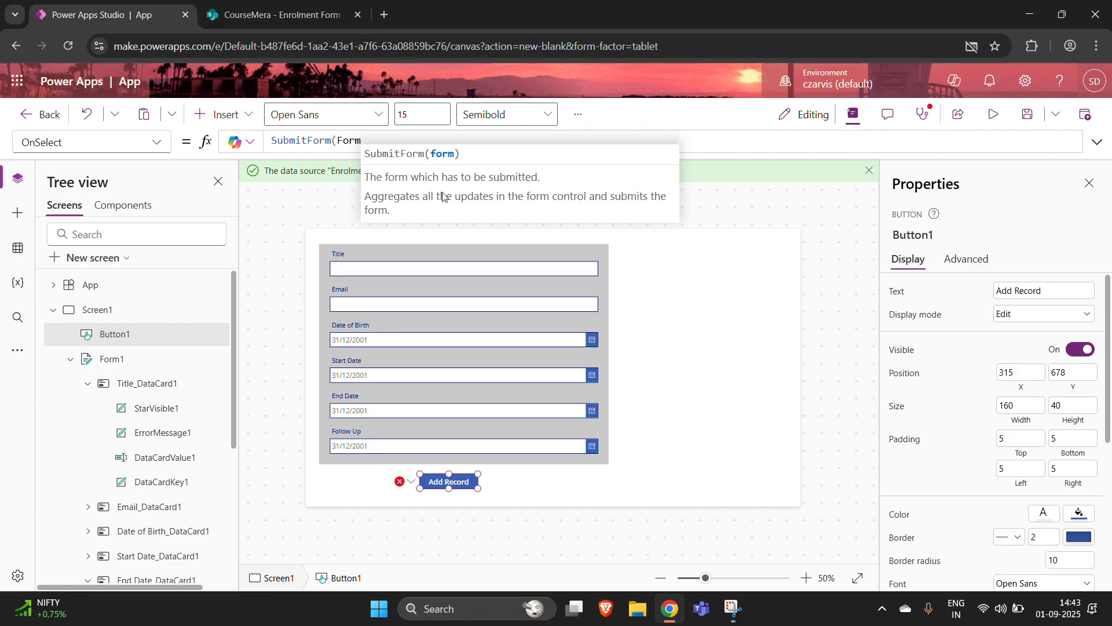
text(1)
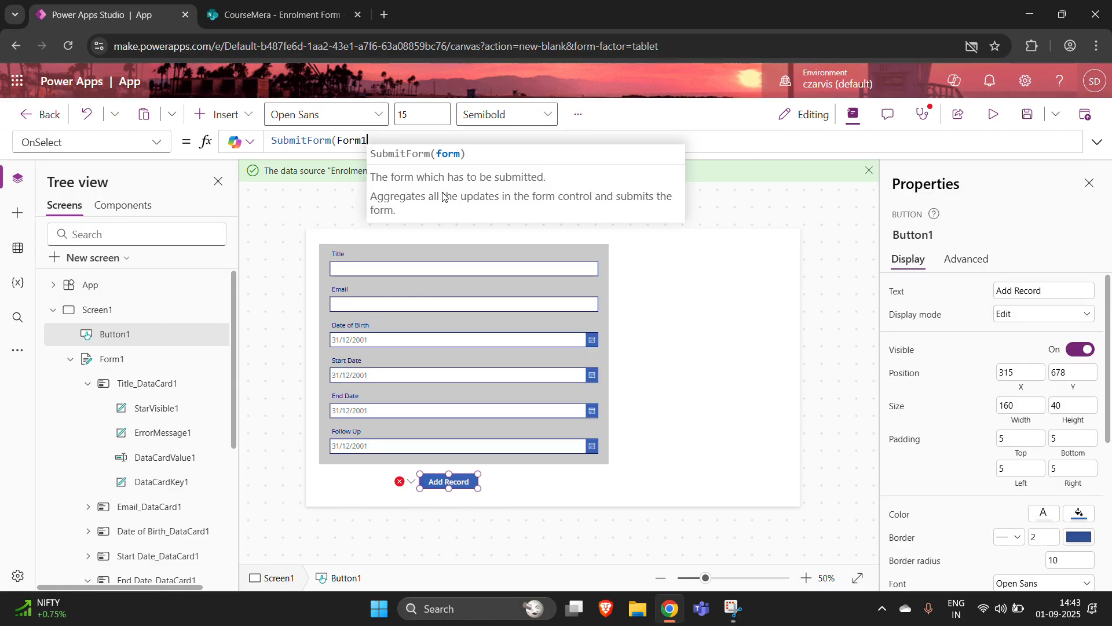
text())
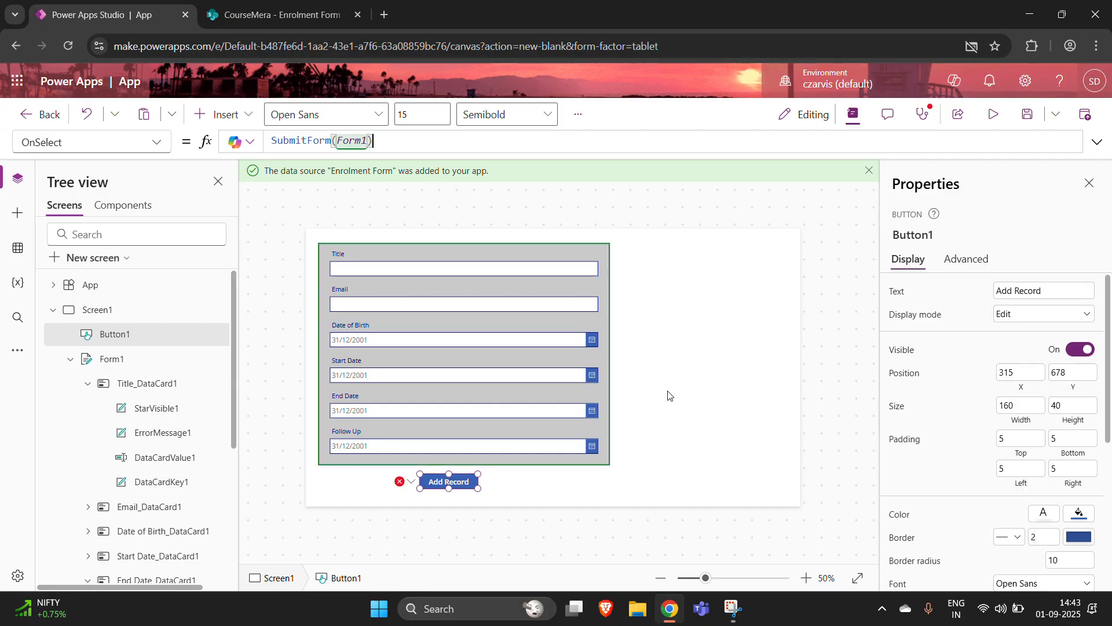
click(391, 134)
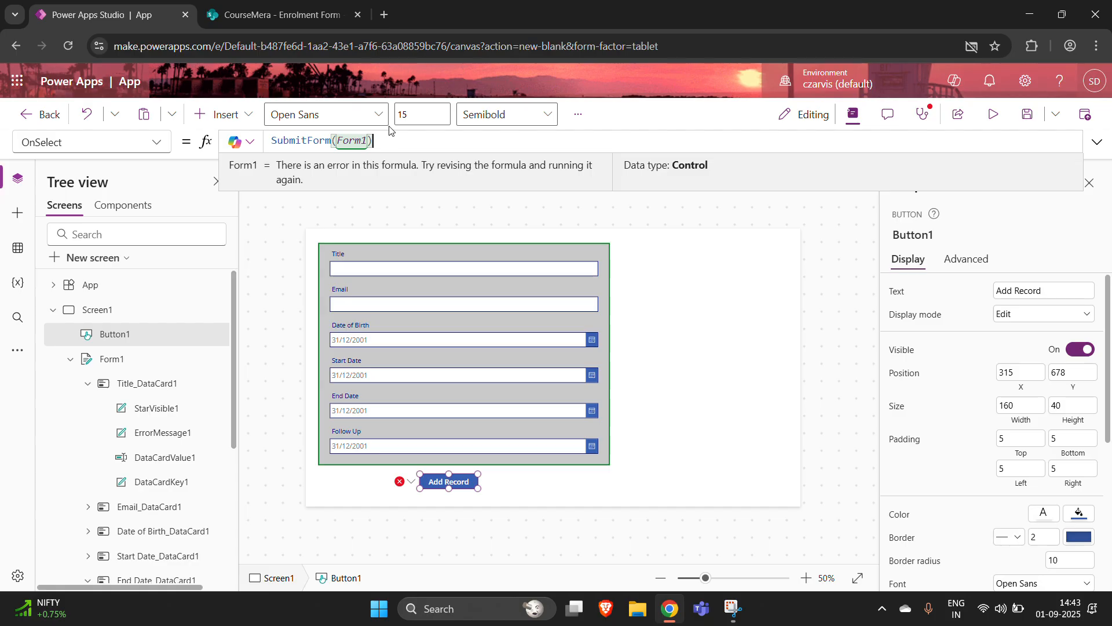
click(637, 472)
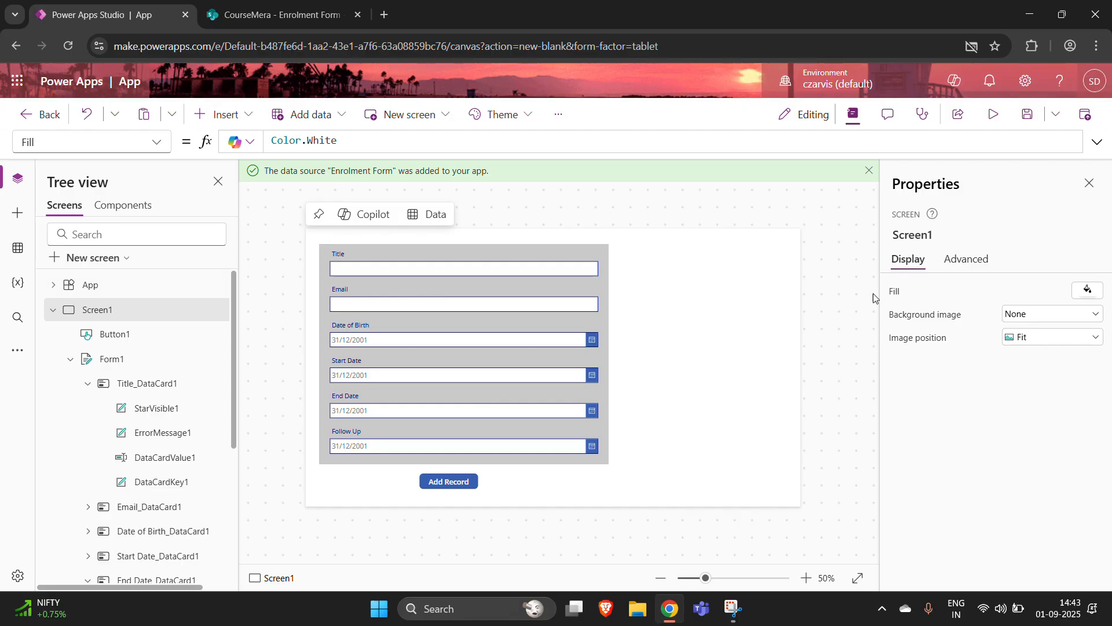
- Rename the app from 'App' to 'Enrolment App' and save it
click(1027, 114)
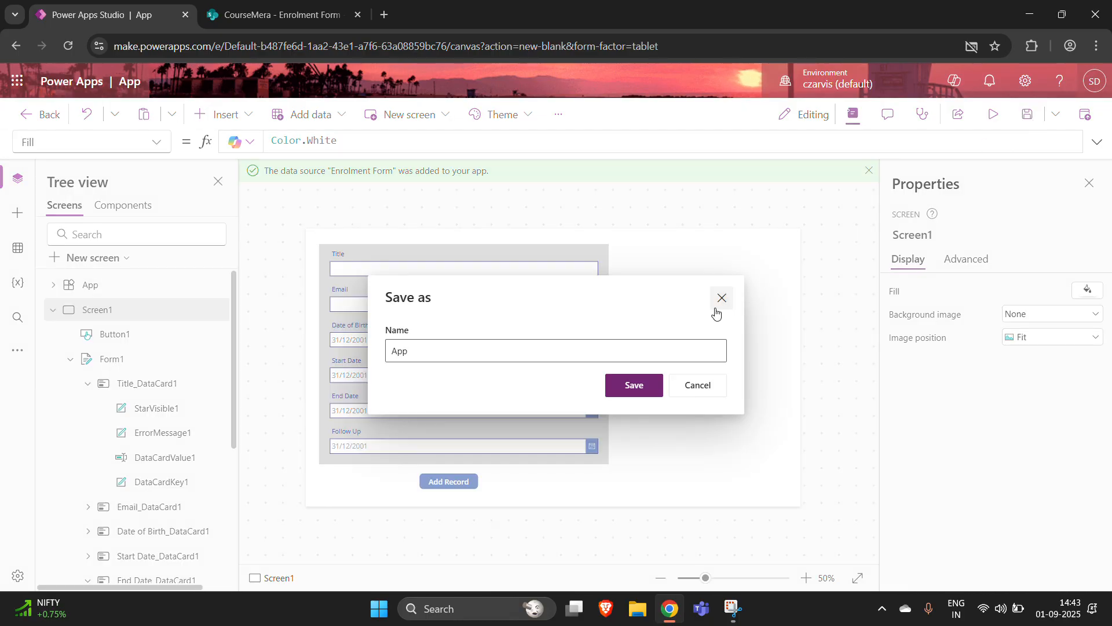
click(541, 342)
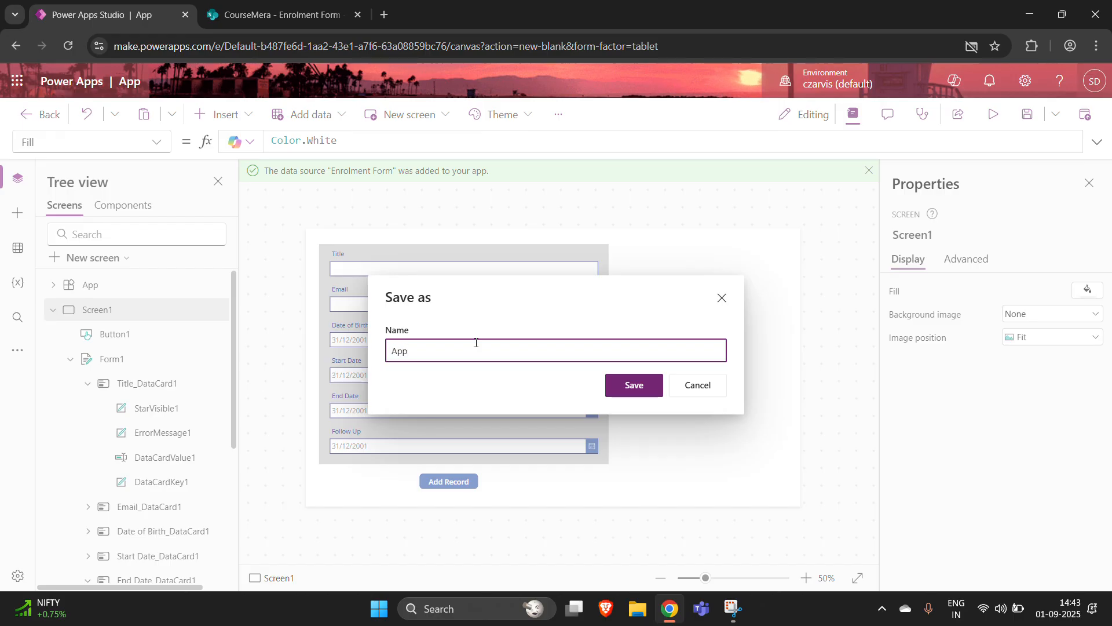
key(Home)
text(Enrolmen)
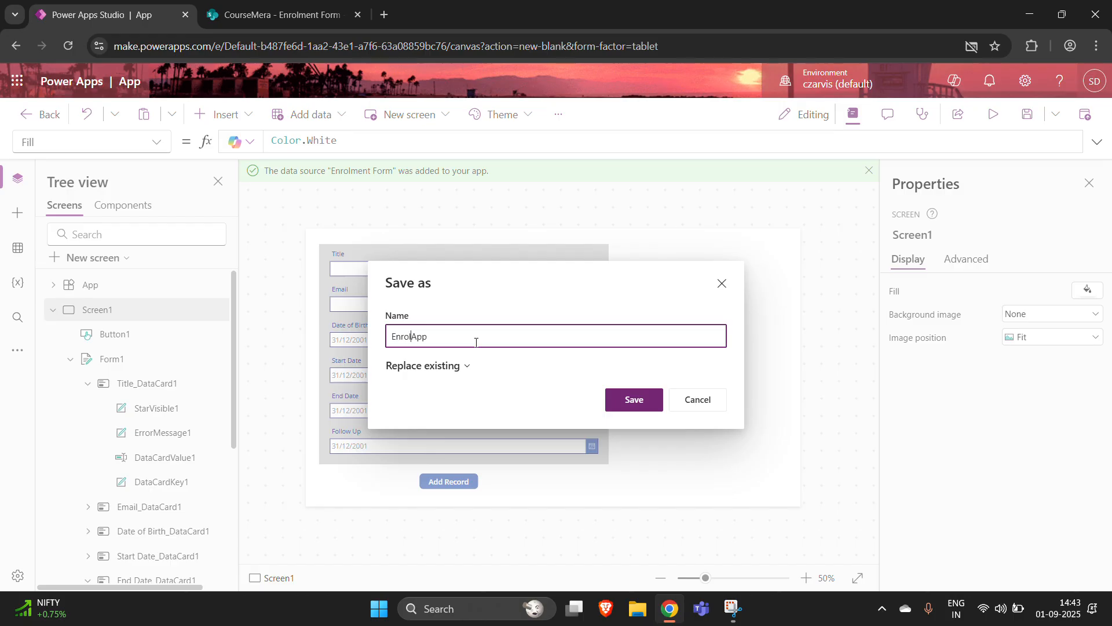
text(t)
click(627, 405)
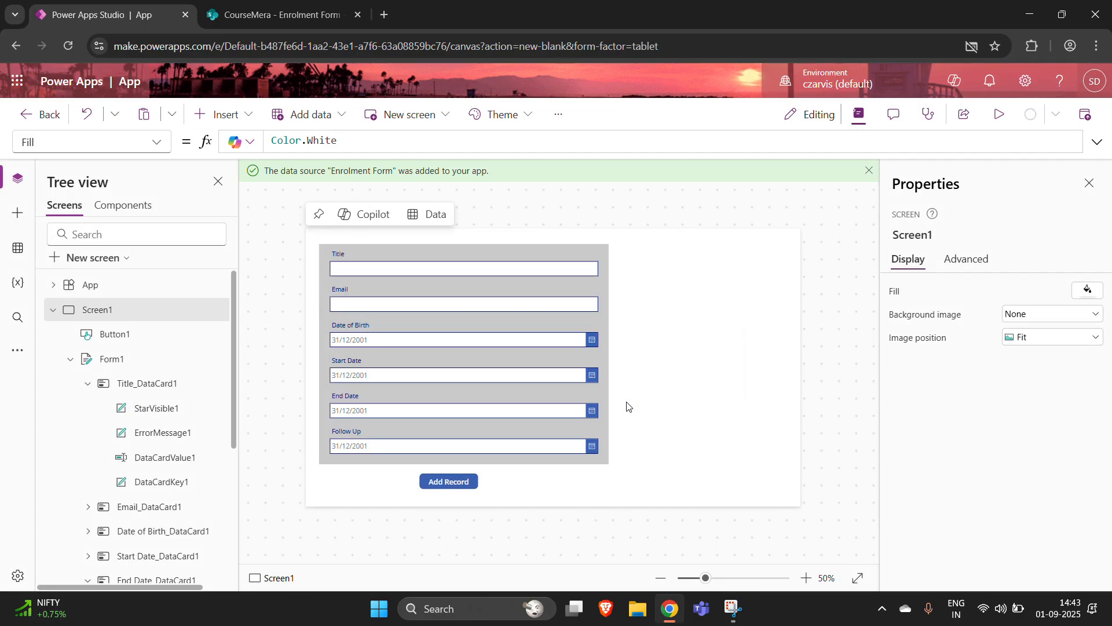
- Run the Enrolment App in preview and enter the student's name in Title and their e-mail address in Email
click(997, 115)
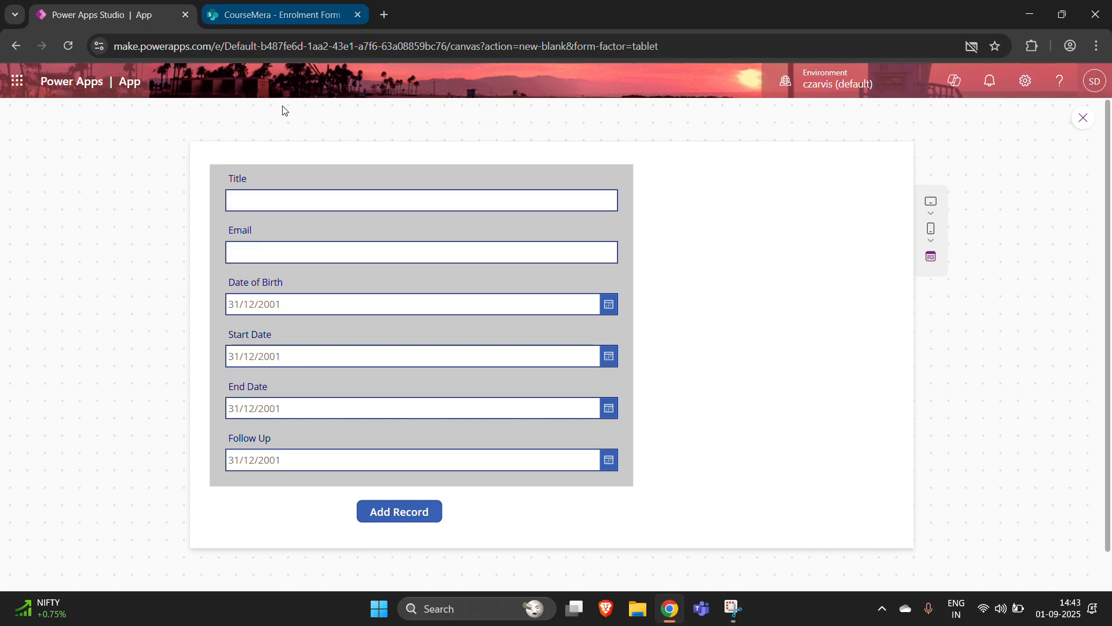
click(268, 198)
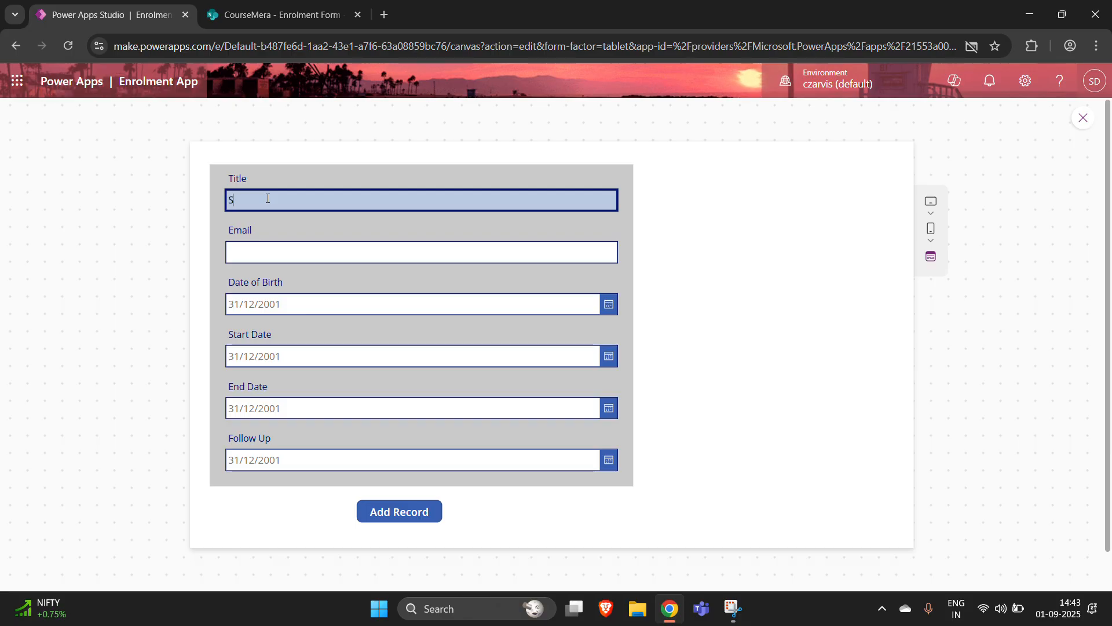
key(Tab)
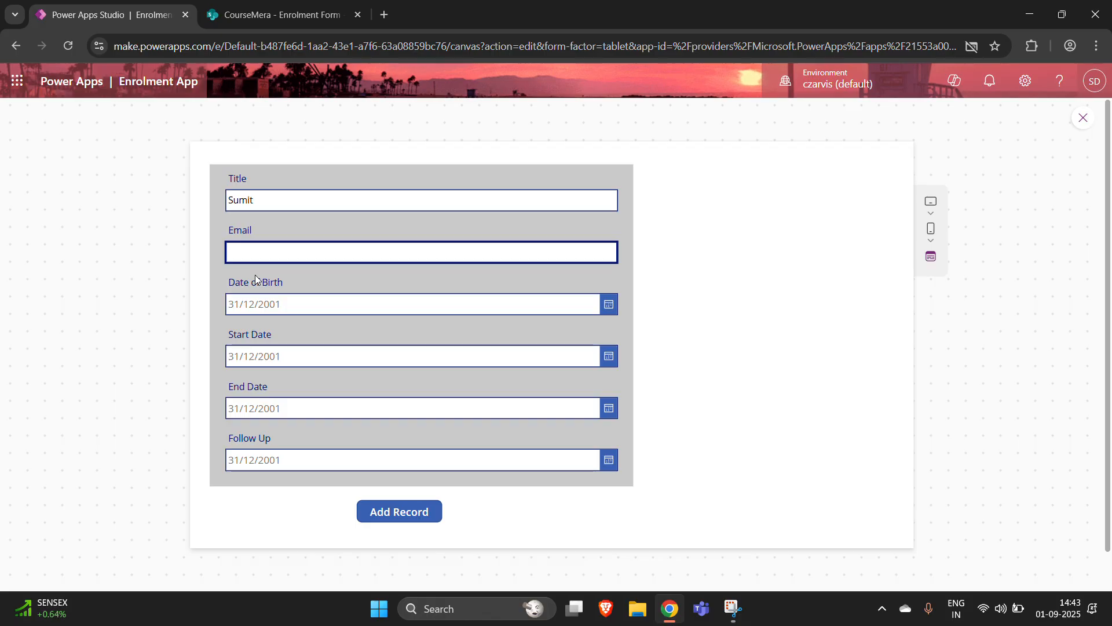
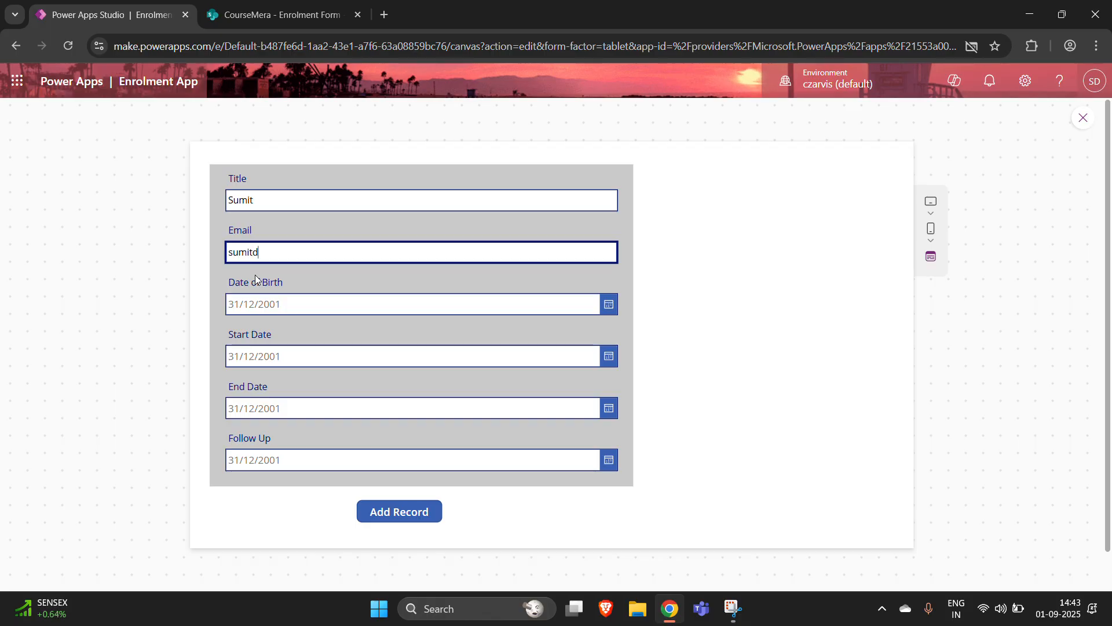
key(Tab)
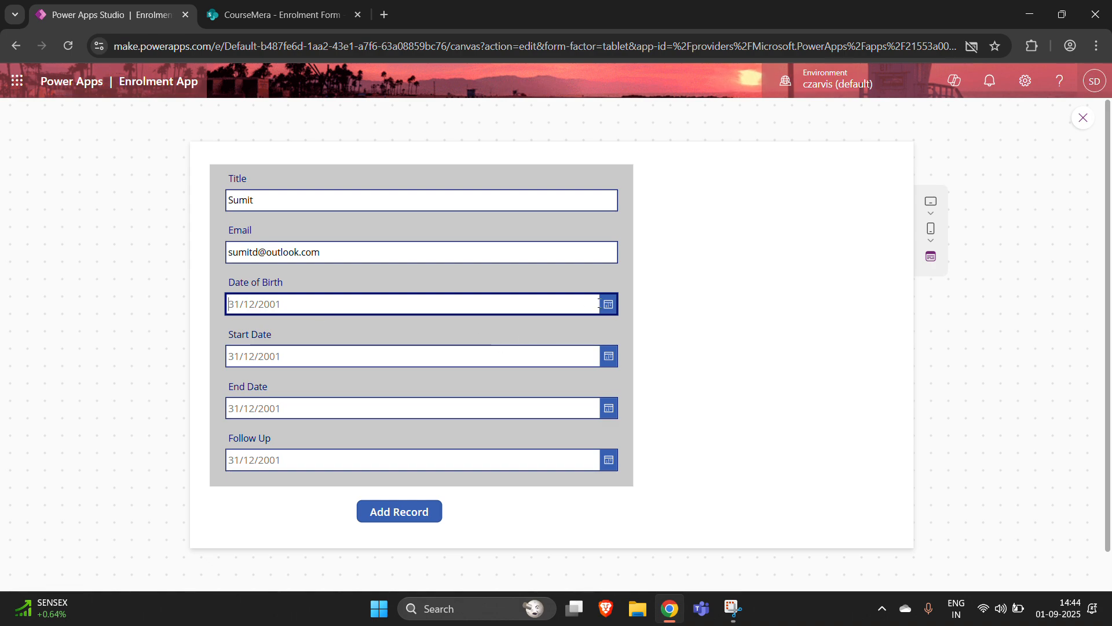
- Set Date of Birth to 01/09/1999, choosing 1999 from the calendar's year list
click(608, 305)
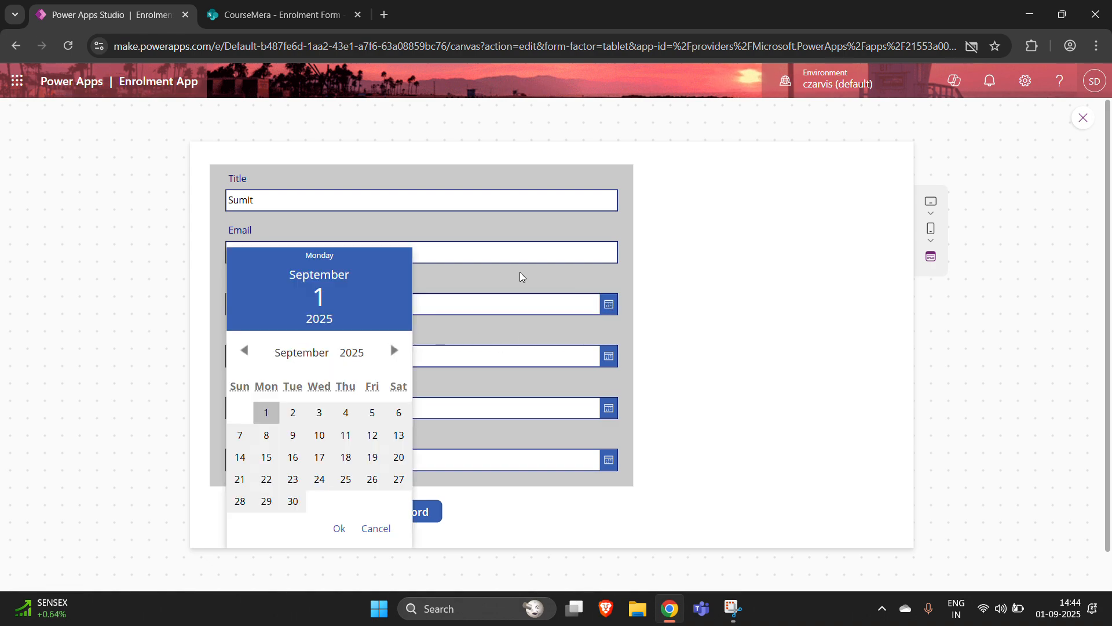
click(353, 353)
scroll(362, 212, up, 9)
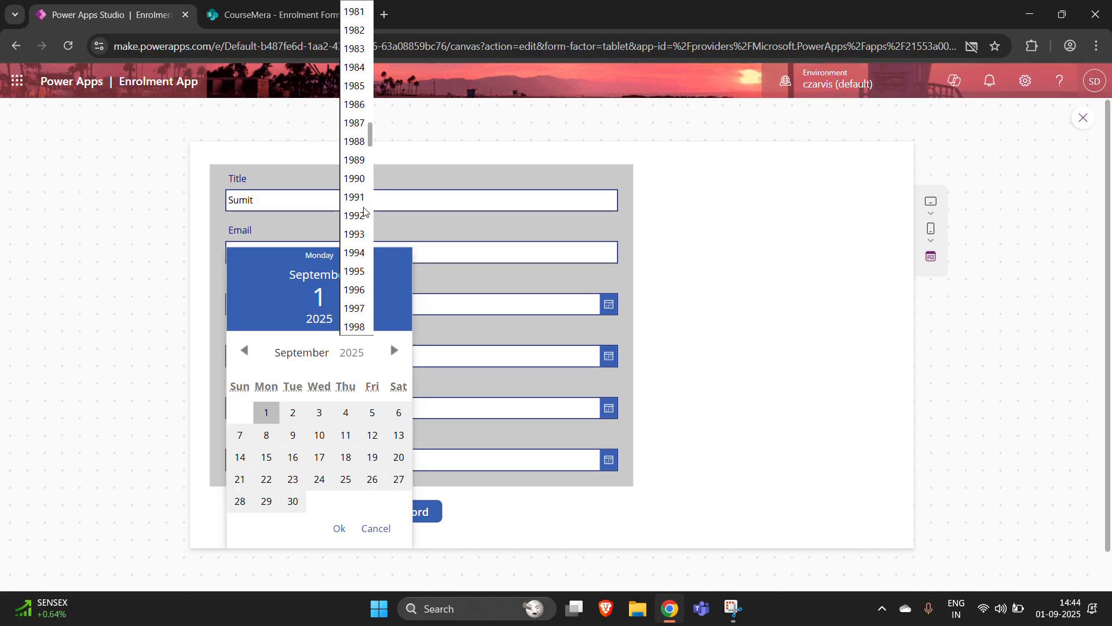
scroll(364, 212, up, 9)
scroll(347, 294, down, 3)
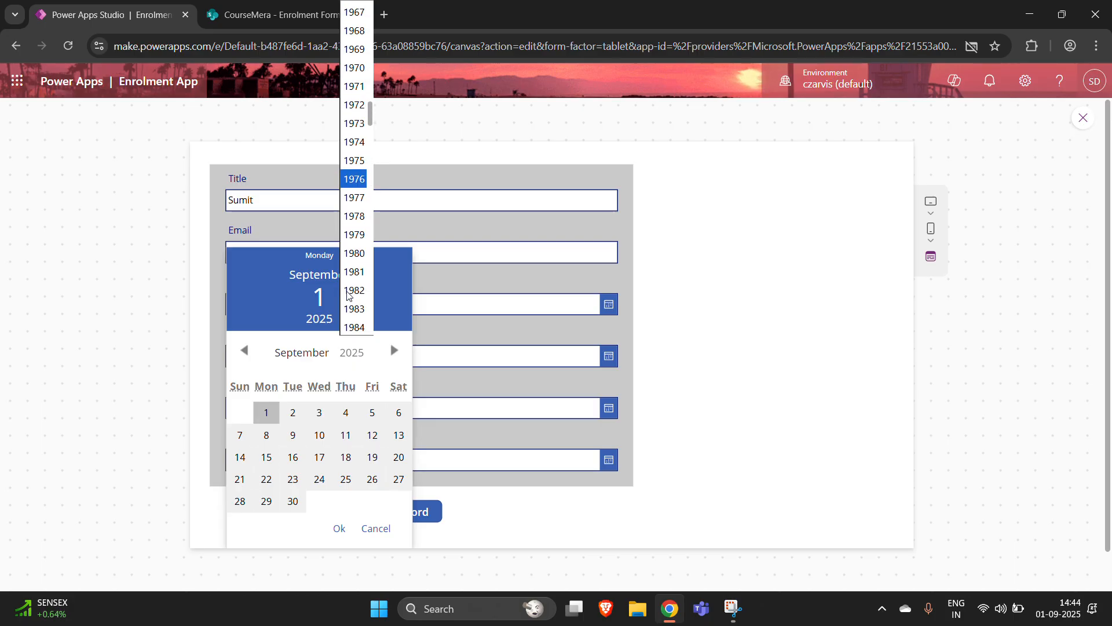
scroll(348, 294, down, 2)
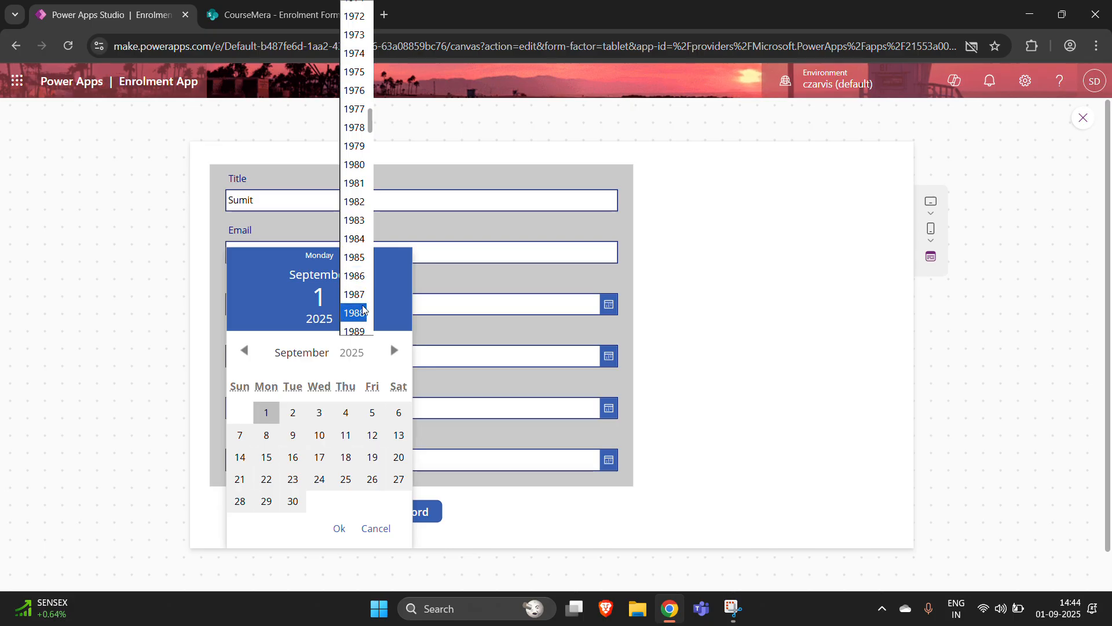
scroll(362, 313, down, 4)
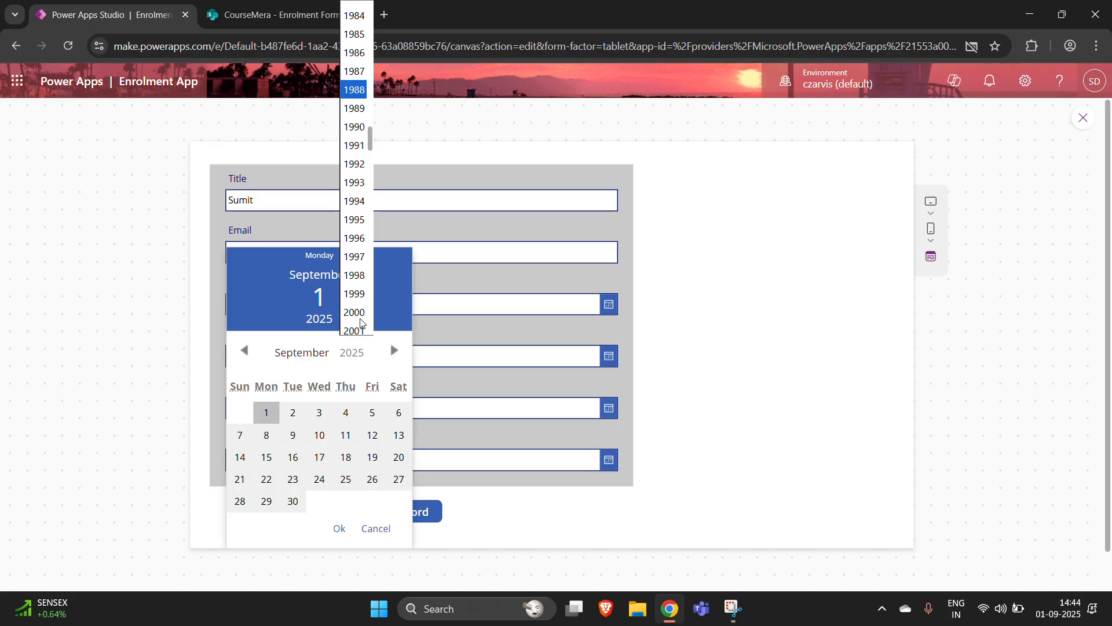
click(354, 292)
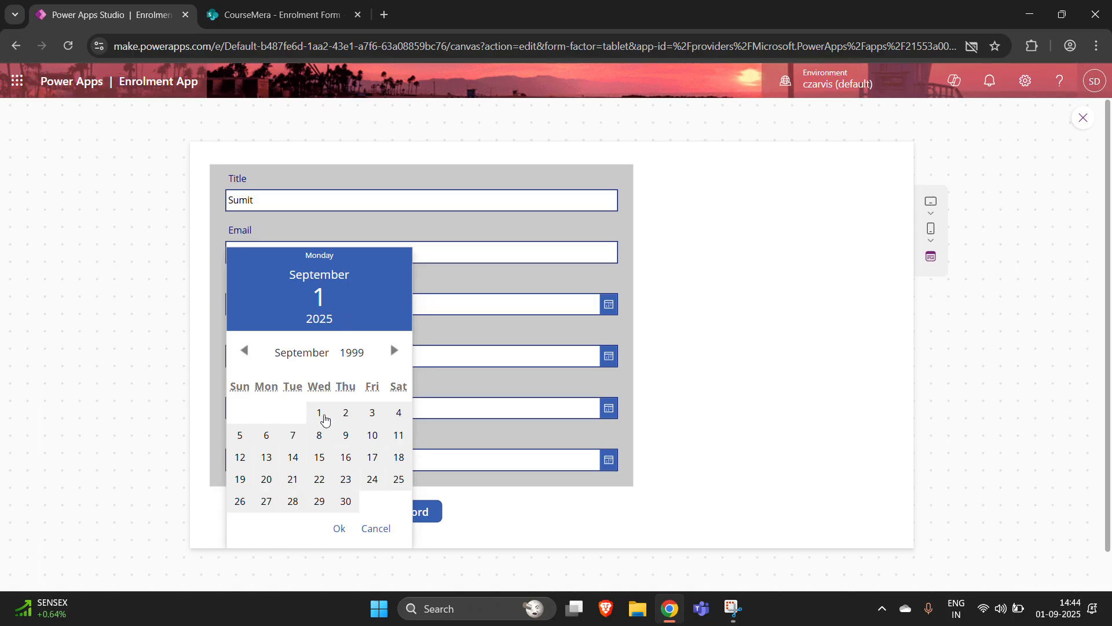
click(323, 416)
click(340, 529)
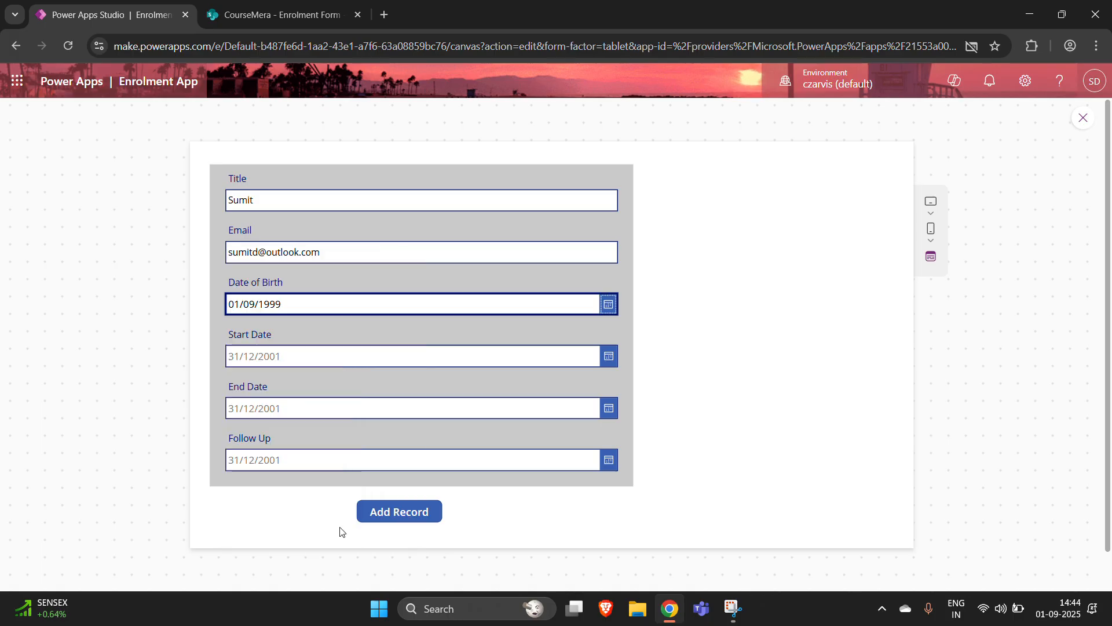
- Set Start Date 01/09/2025, End Date 29/09/2025 and Follow Up 30/09/2025, then submit with Add Record
click(321, 352)
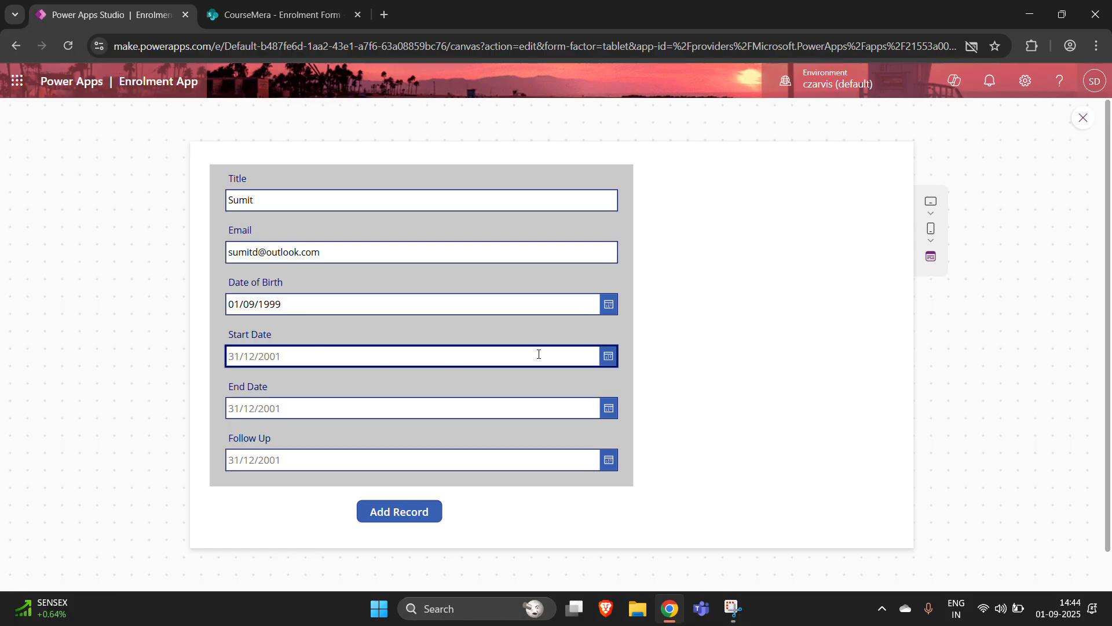
click(608, 356)
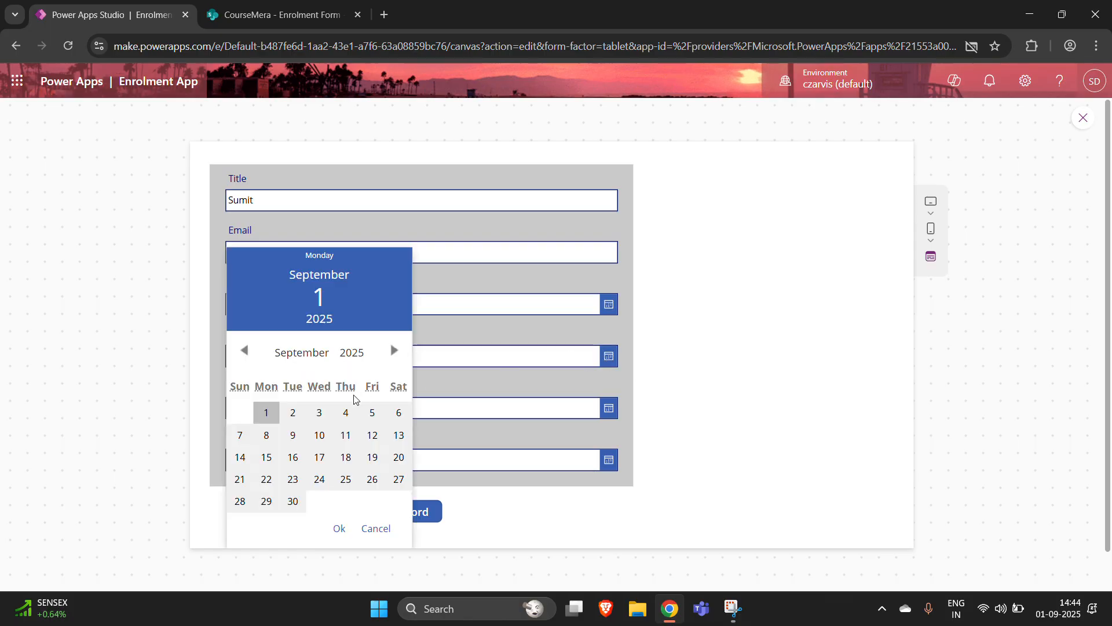
click(264, 415)
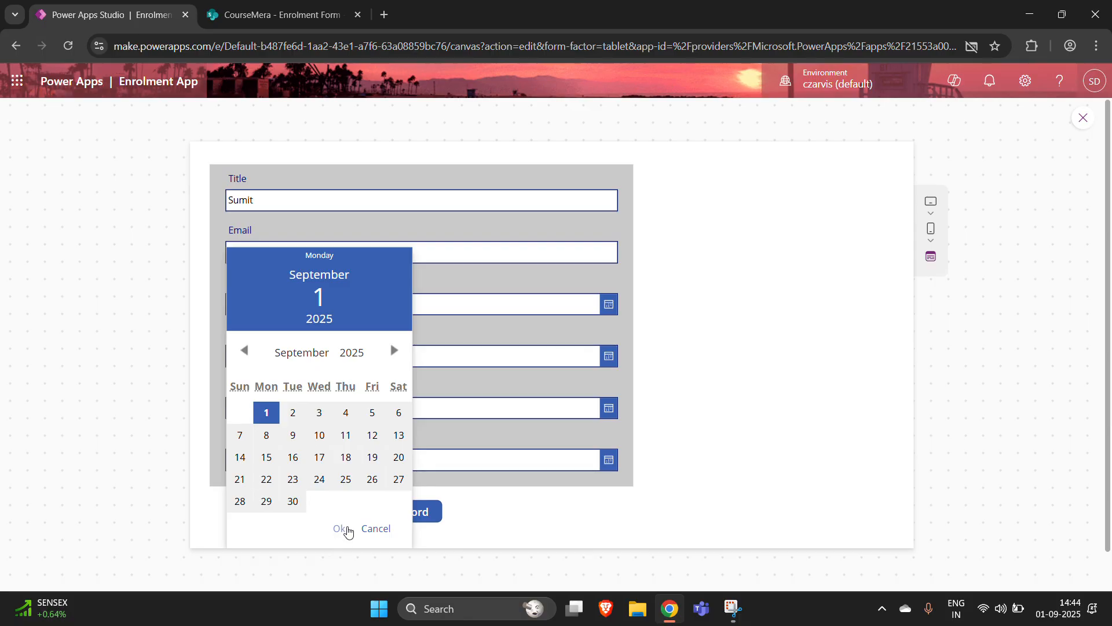
click(340, 528)
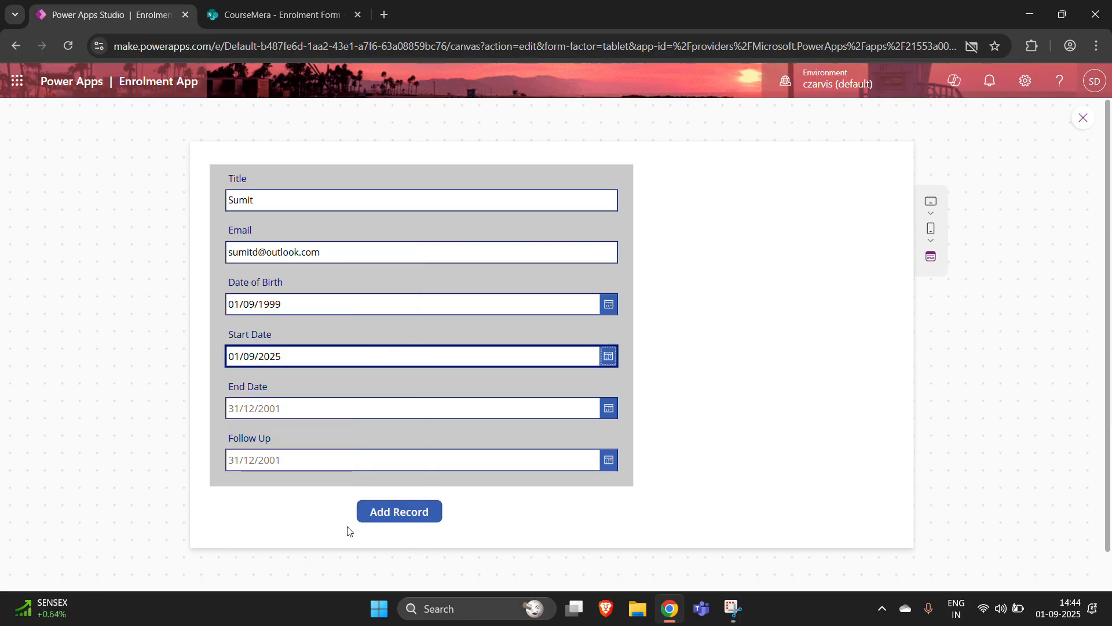
click(608, 409)
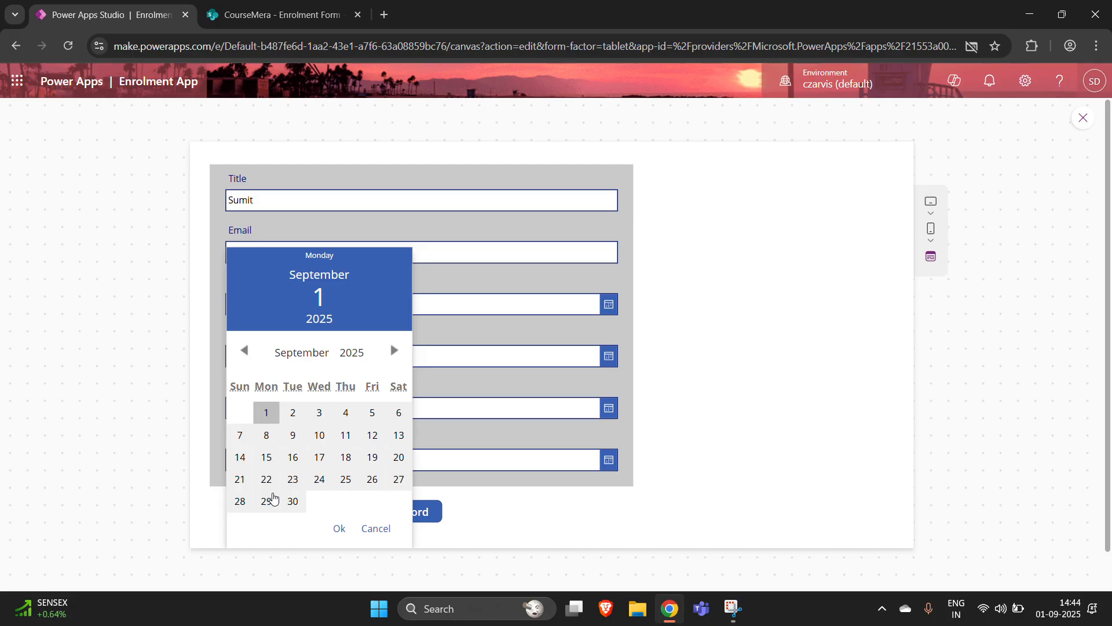
click(268, 501)
click(340, 528)
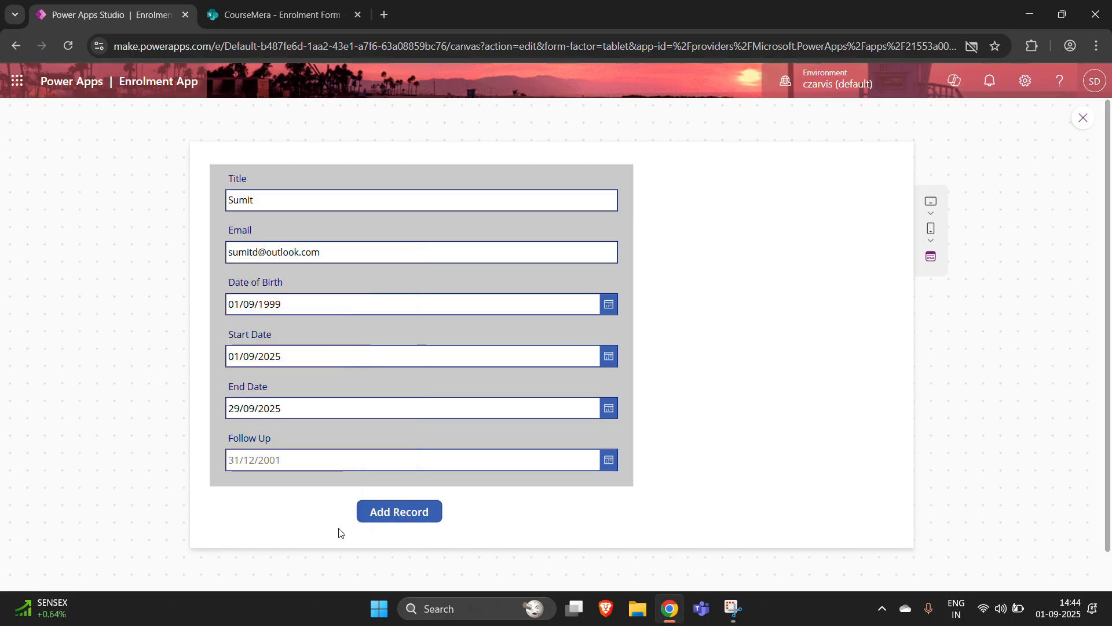
click(608, 461)
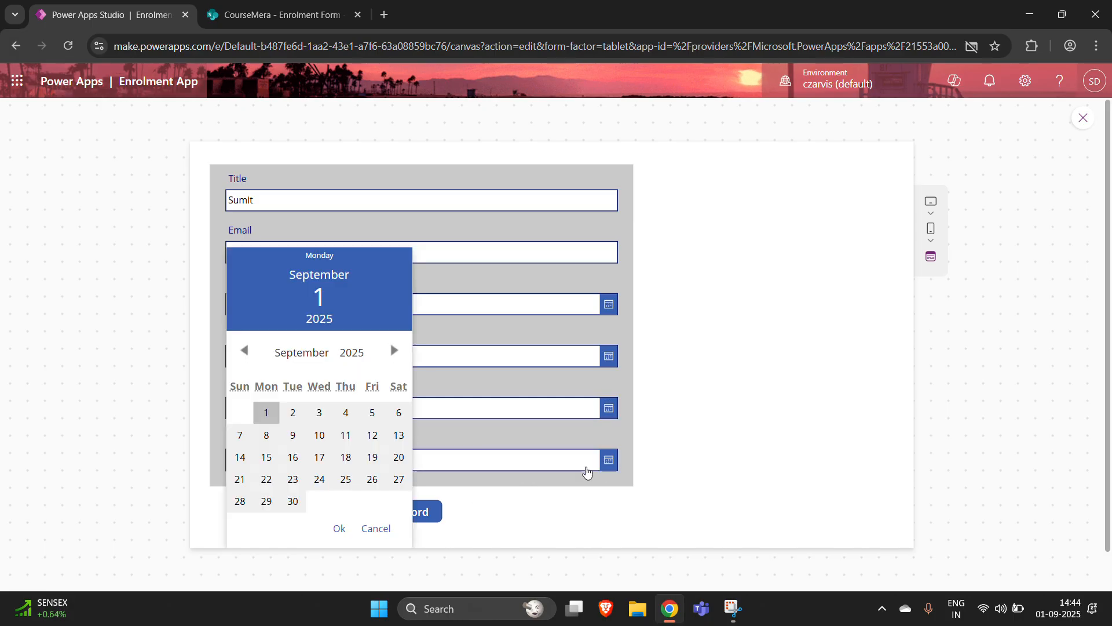
click(294, 503)
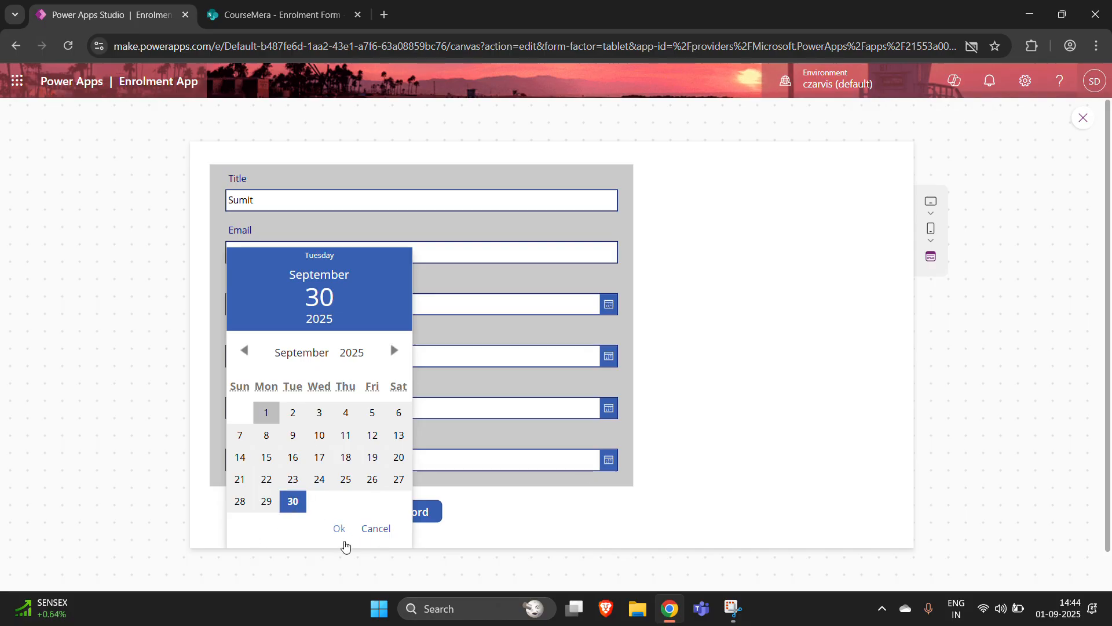
click(339, 529)
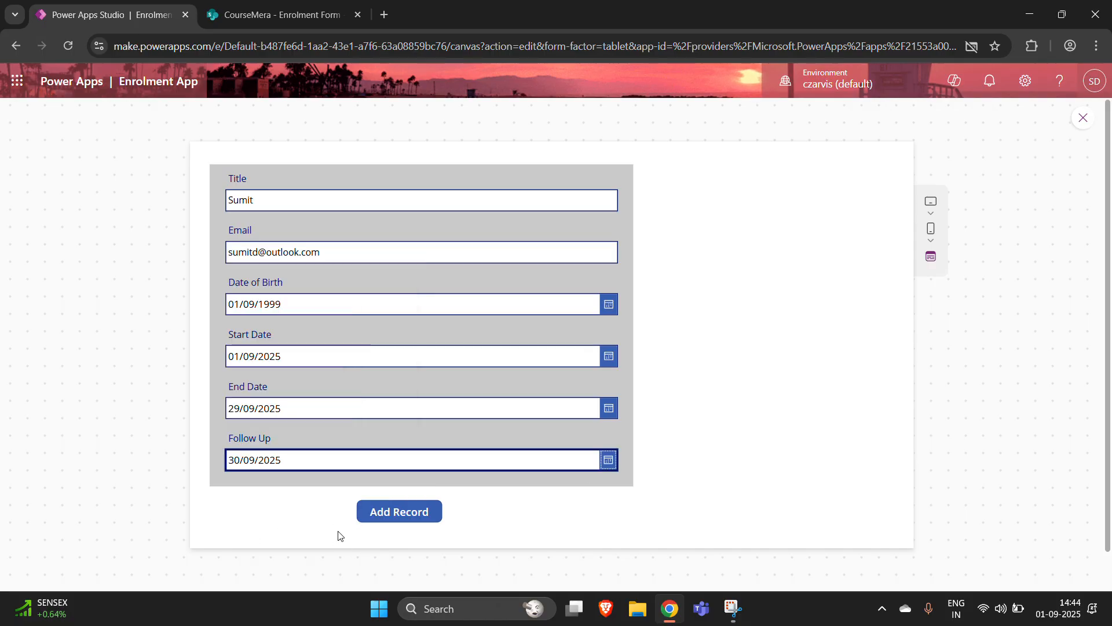
click(396, 518)
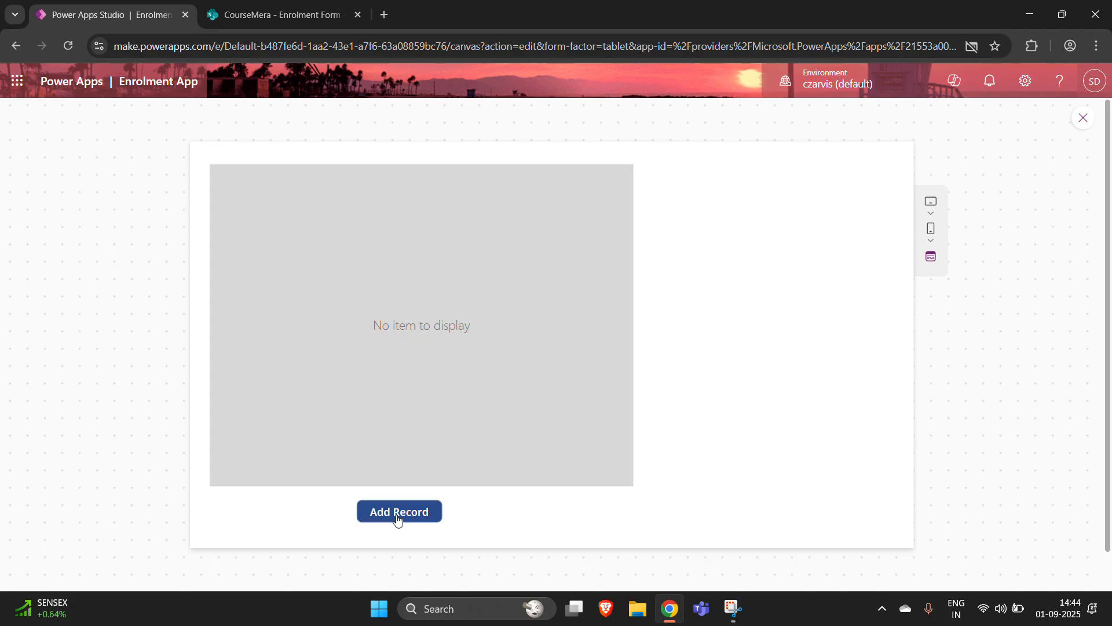
- Reload the CourseMera Enrolment Form list in the browser to show the new entry
click(240, 10)
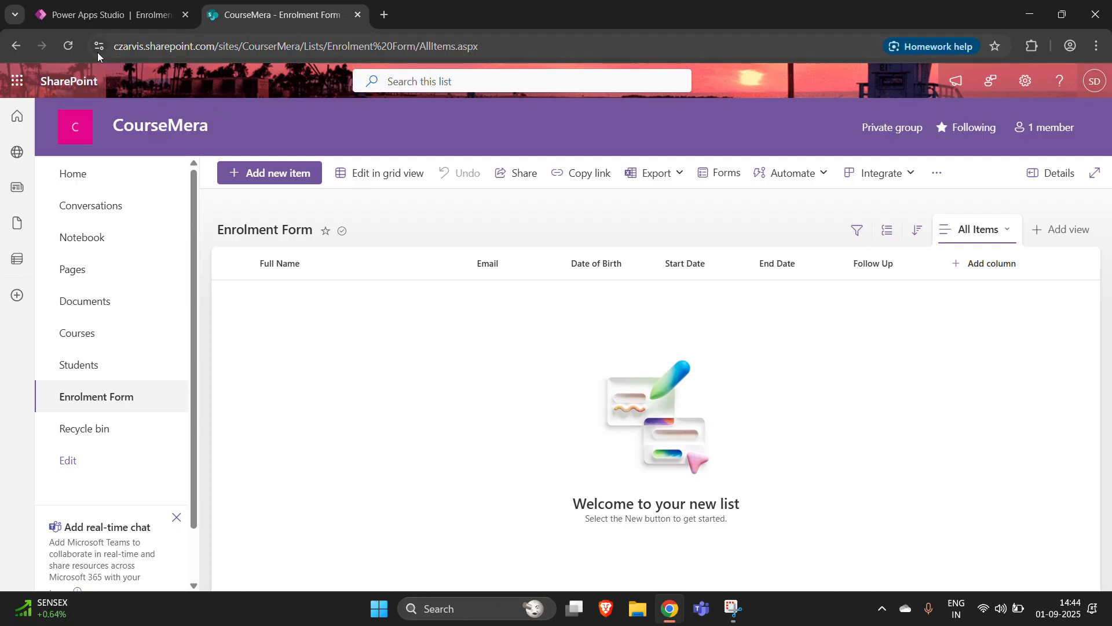
click(67, 46)
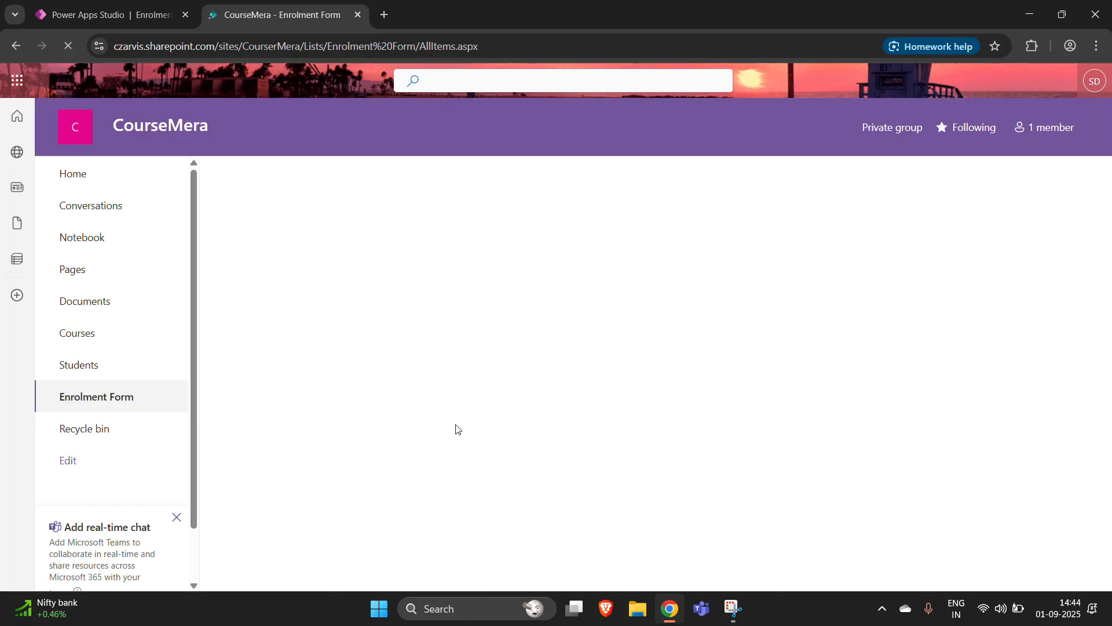